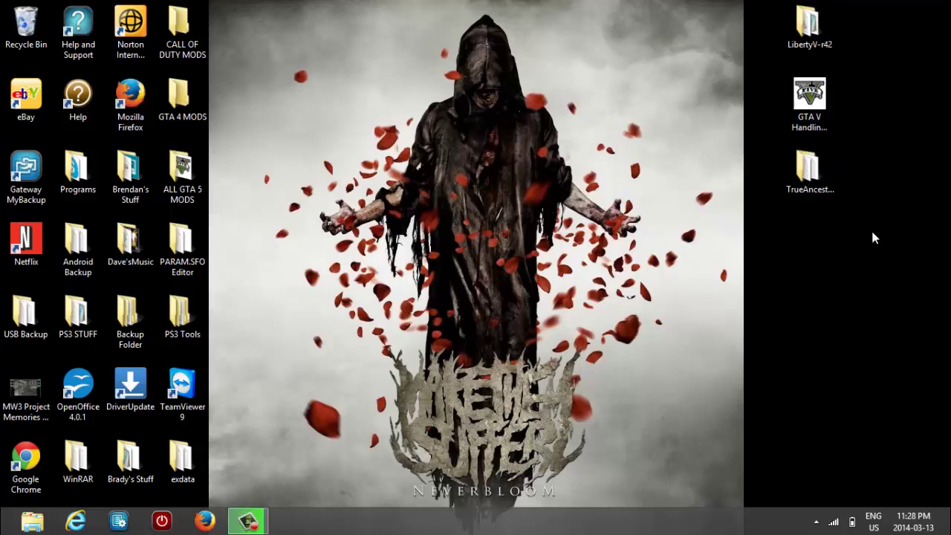
left_click_drag(871, 227, 753, 25)
left_click(753, 29)
left_click_drag(766, 20, 867, 159)
left_click(868, 158)
Open the TrueAncestor_EDAT_Rebuilder_v1.2 folder from the desktop and check for DLC.edat in its edat subfolder.
left_click(813, 172)
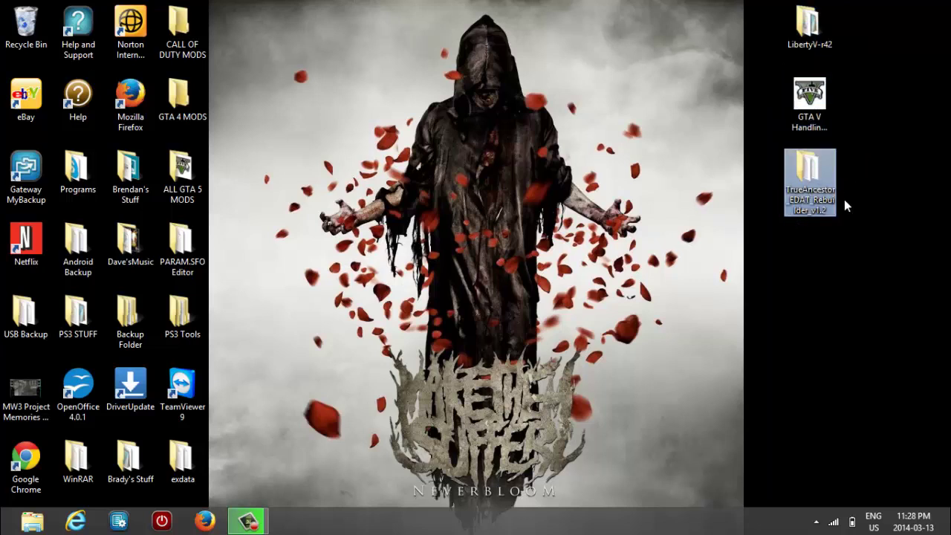
double_click(801, 156)
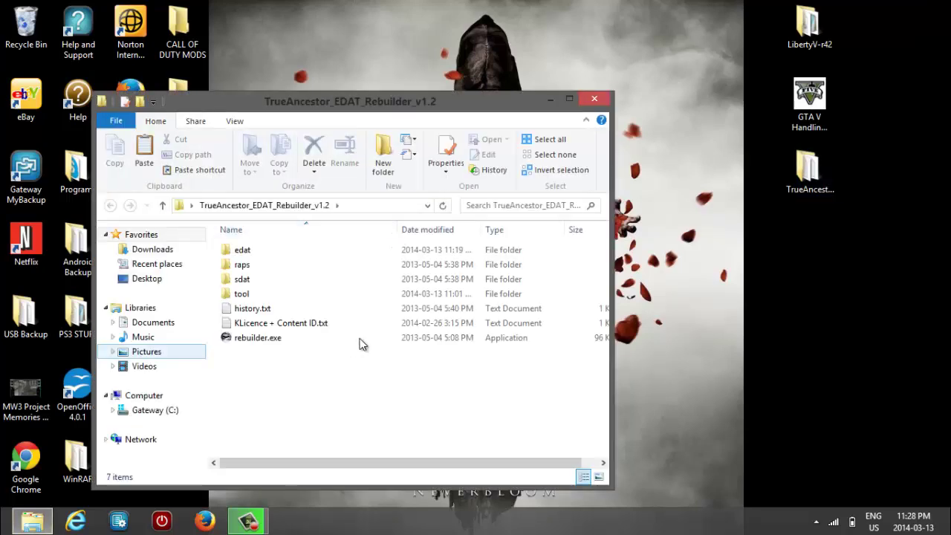
left_click(5, 525)
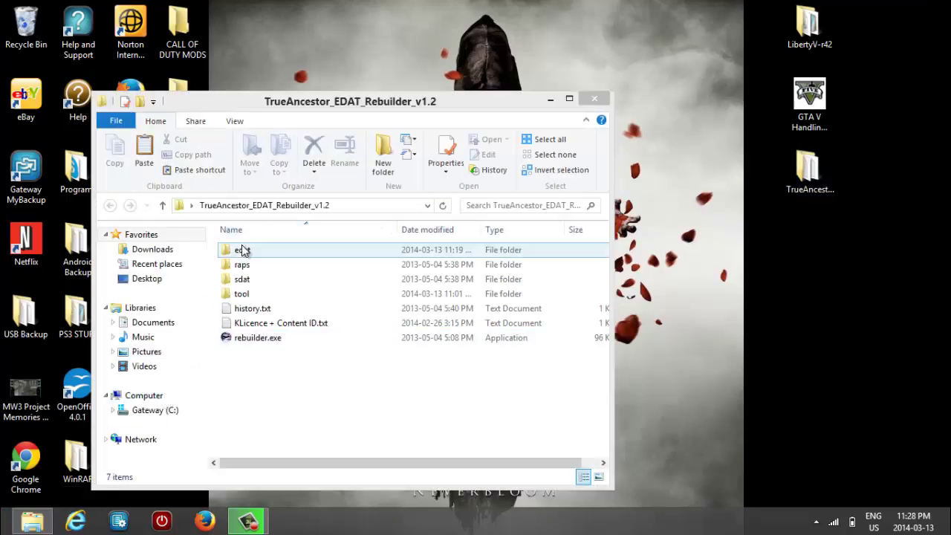
left_click(308, 424)
double_click(241, 253)
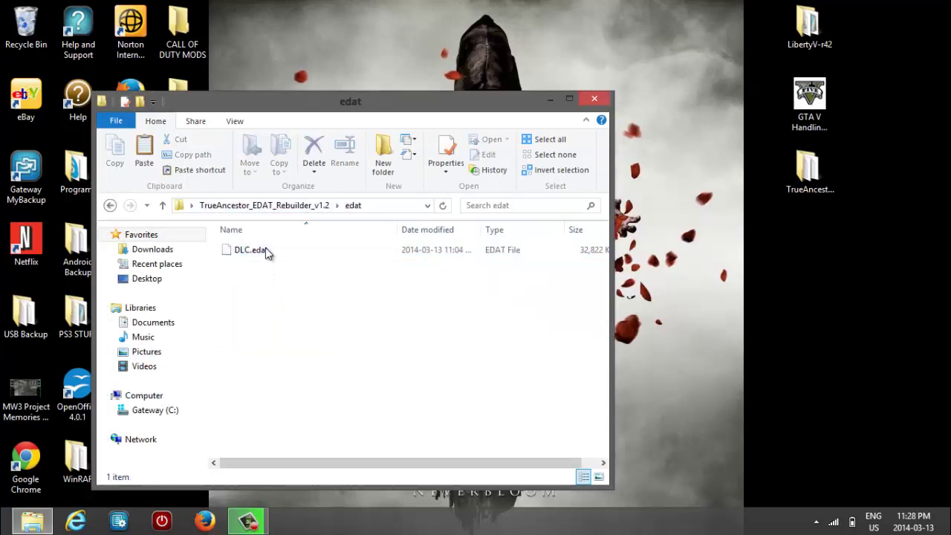
left_click(265, 247)
left_click(275, 286)
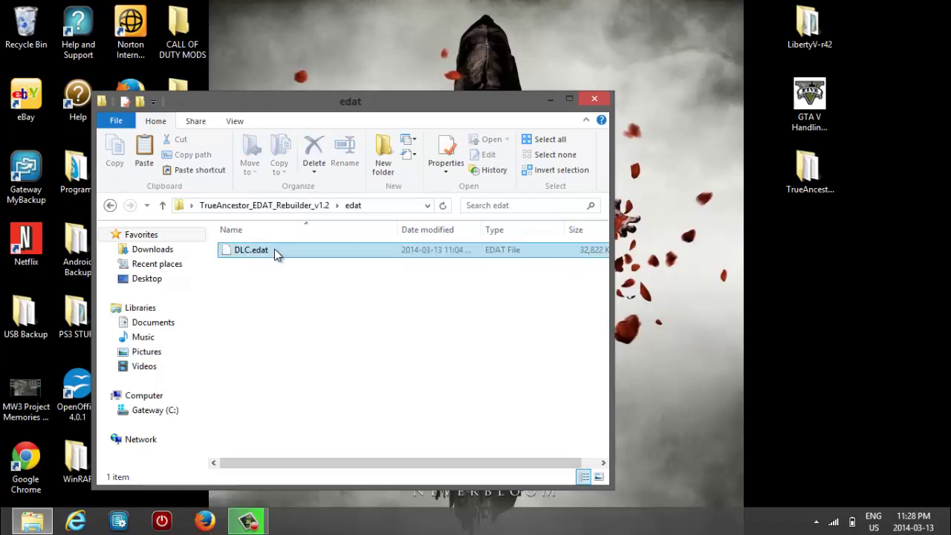
left_click(271, 255)
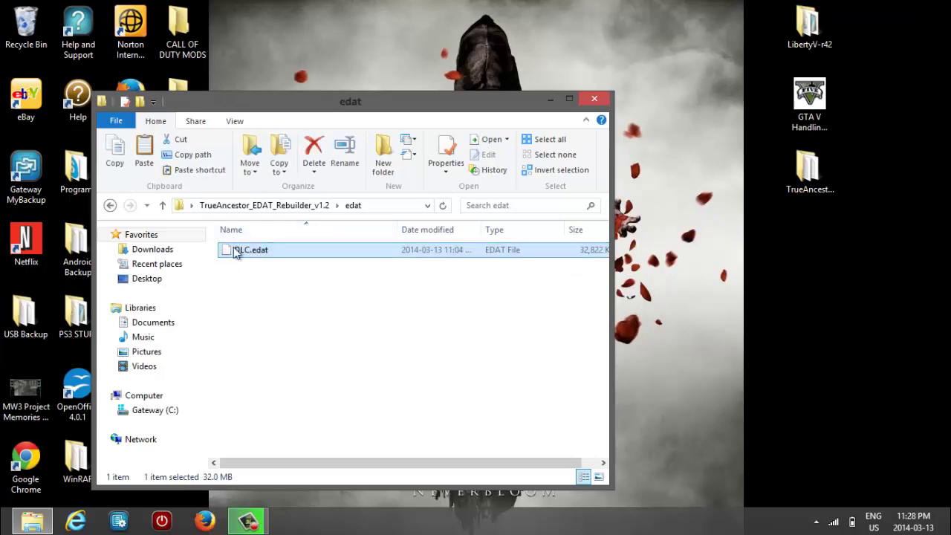
left_click(274, 285)
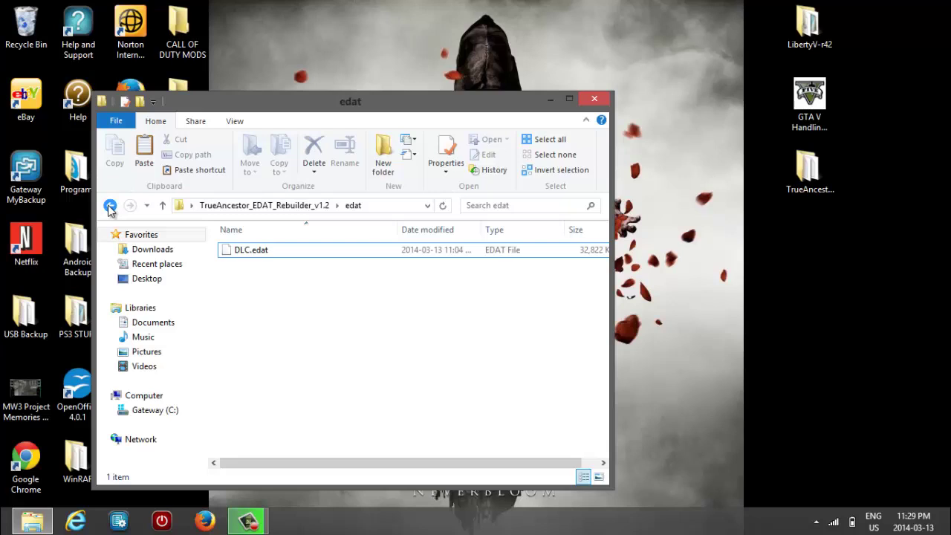
Return to the TrueAncestor_EDAT_Rebuilder_v1.2 folder and launch rebuilder.exe, placing its console above the file list.
left_click(109, 207)
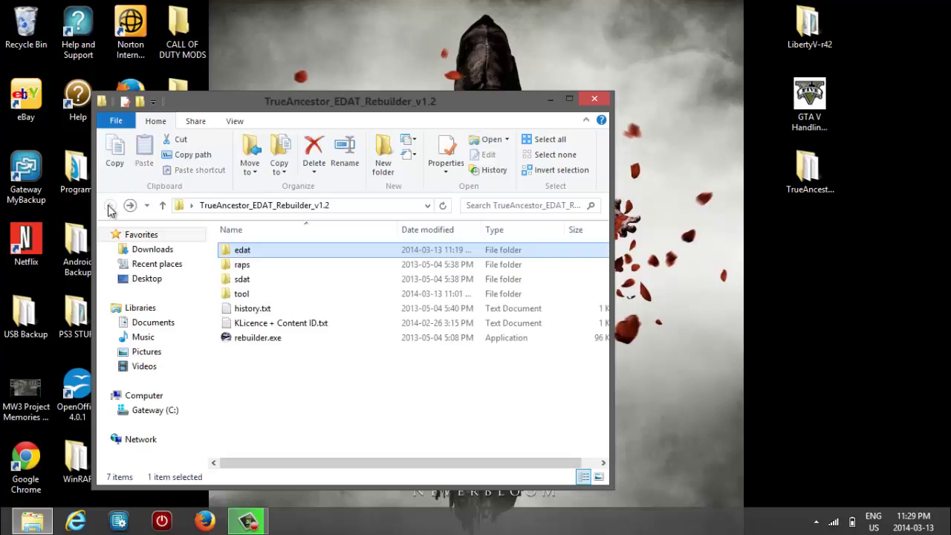
double_click(291, 256)
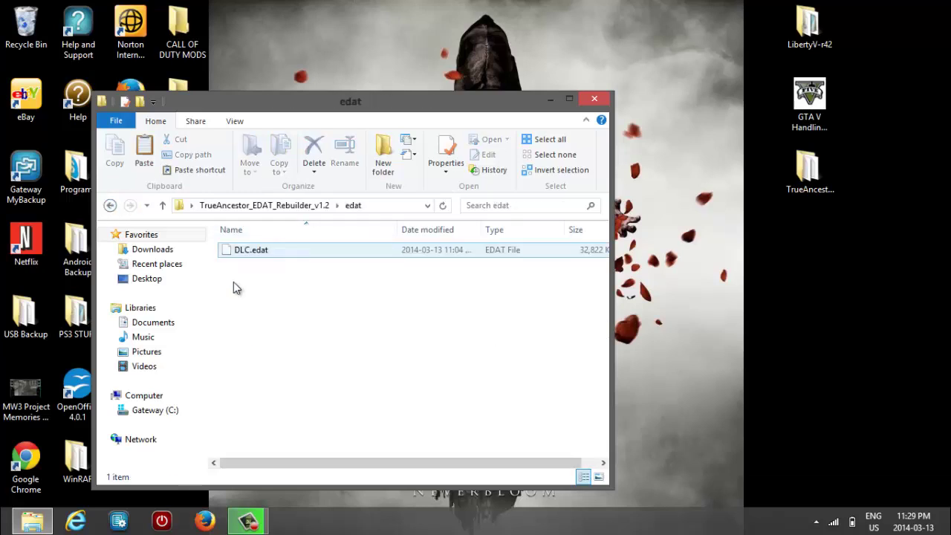
left_click(109, 205)
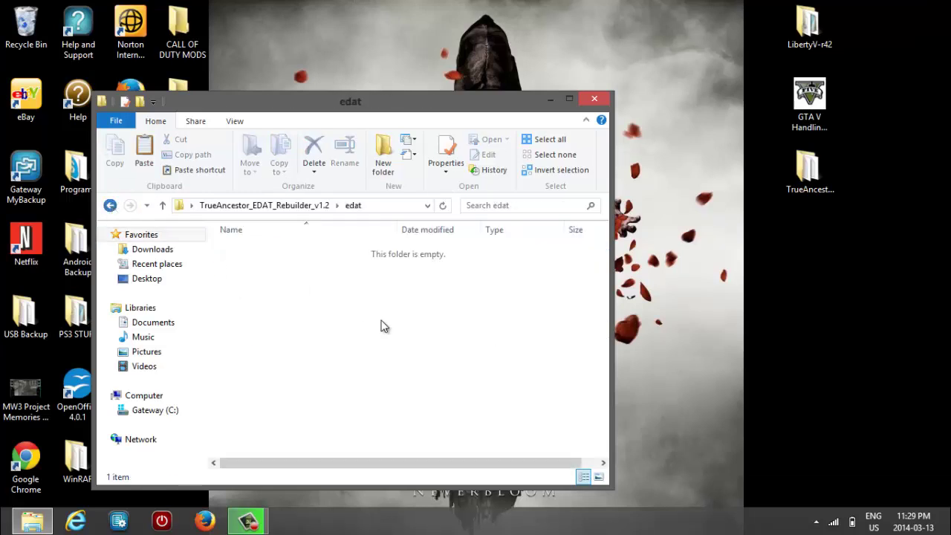
double_click(276, 343)
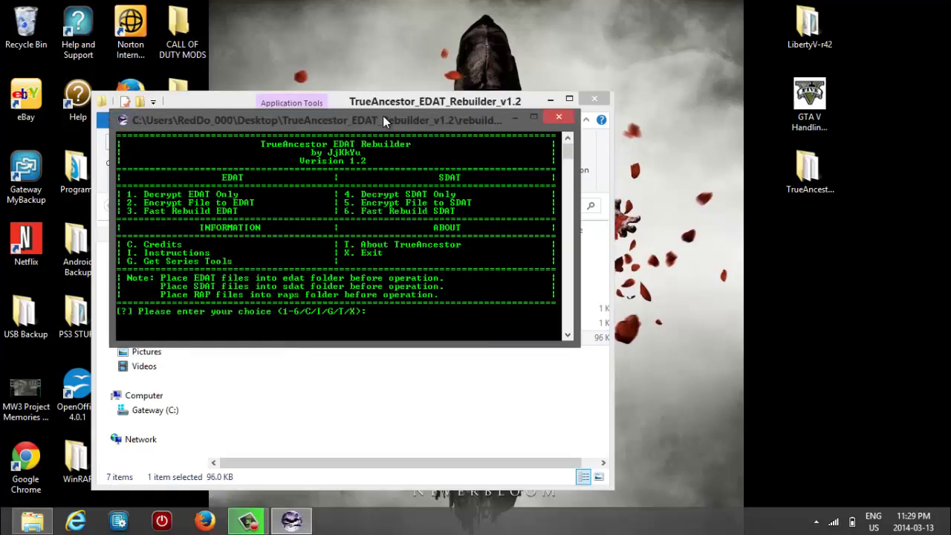
left_click_drag(382, 115, 373, 56)
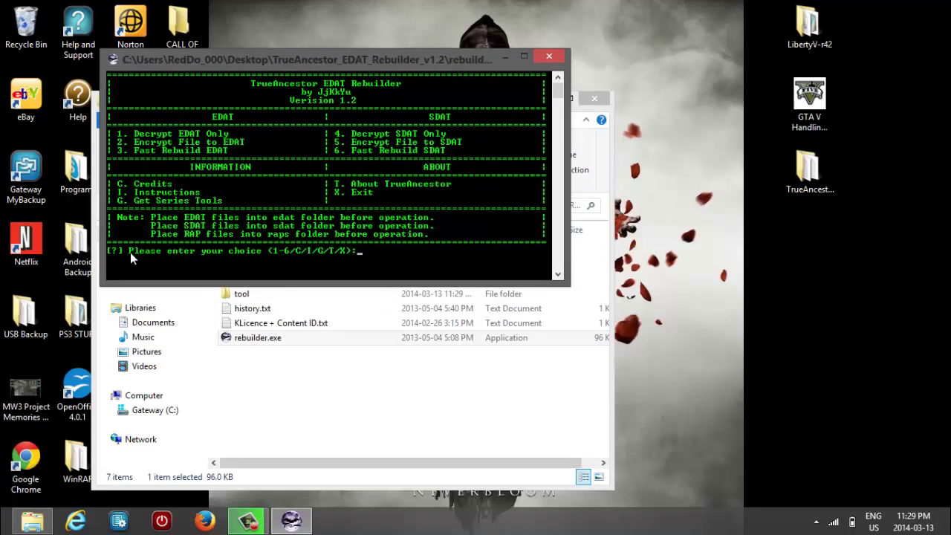
Choose option 1, Decrypt EDAT Only, in the rebuilder and select batch mode for the EDAT files.
type("1")
key("Return")
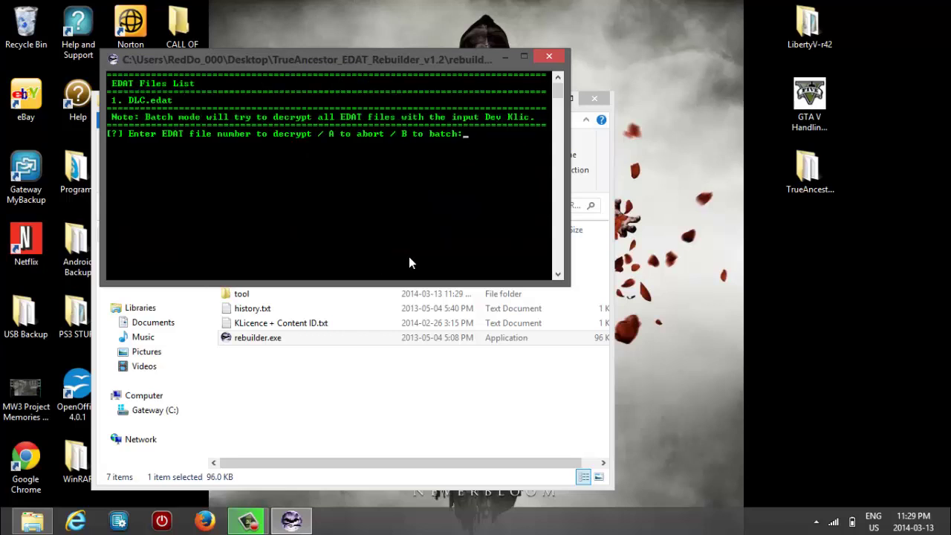
type("b")
key("Return")
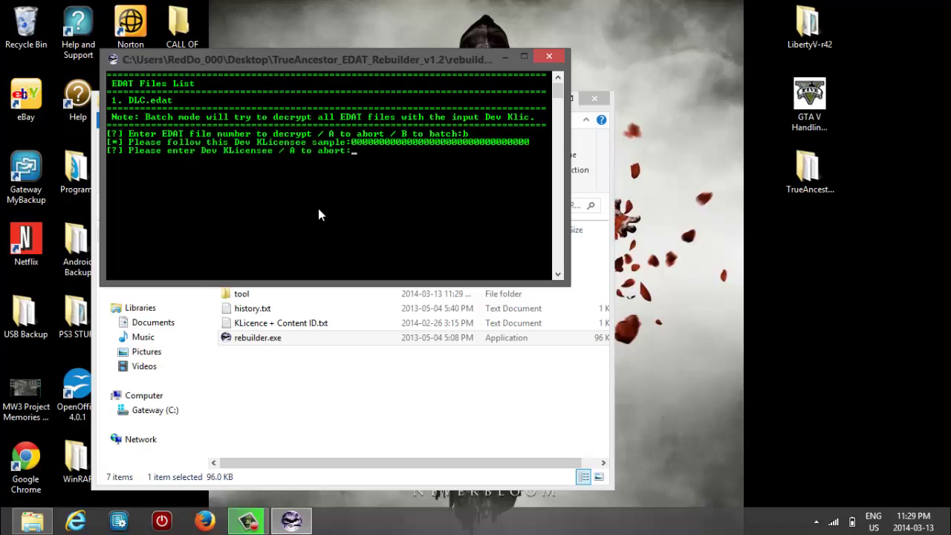
Open KLicence + Content ID.txt and copy the KLicense key from it.
double_click(295, 324)
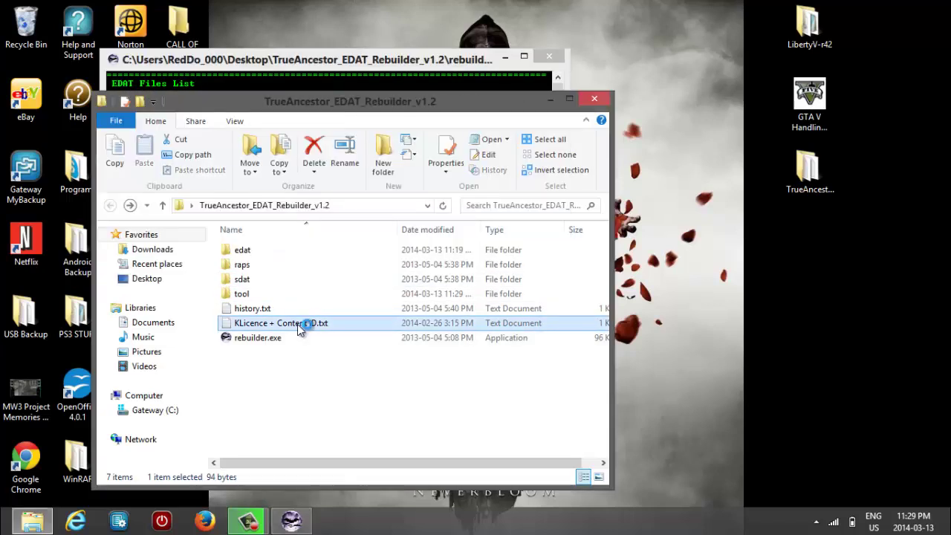
left_click_drag(539, 108, 766, 91)
left_click_drag(690, 152, 480, 148)
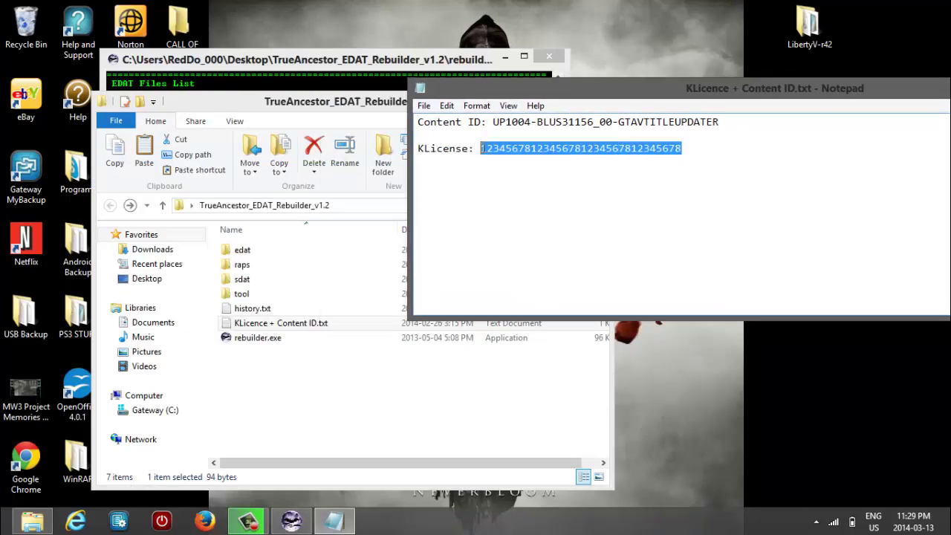
key("ctrl+c")
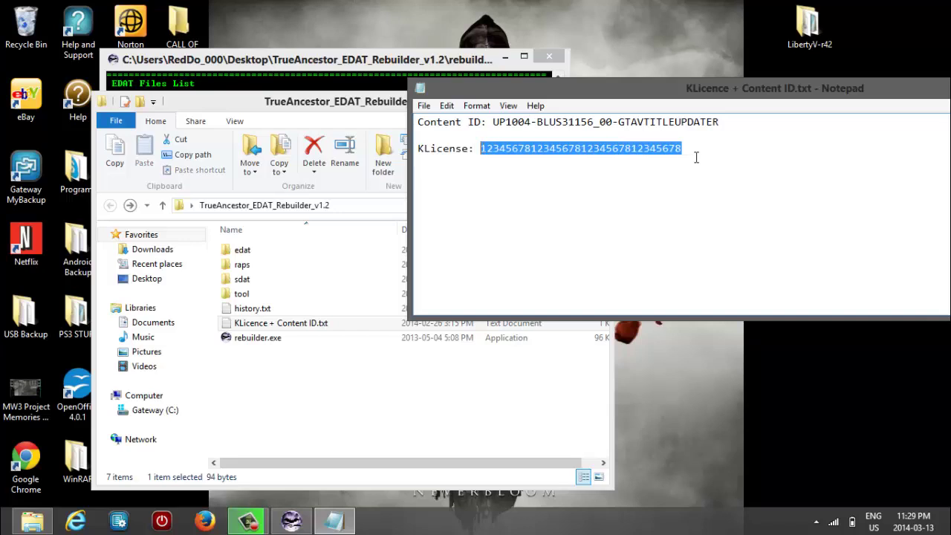
right_click(664, 157)
left_click(716, 202)
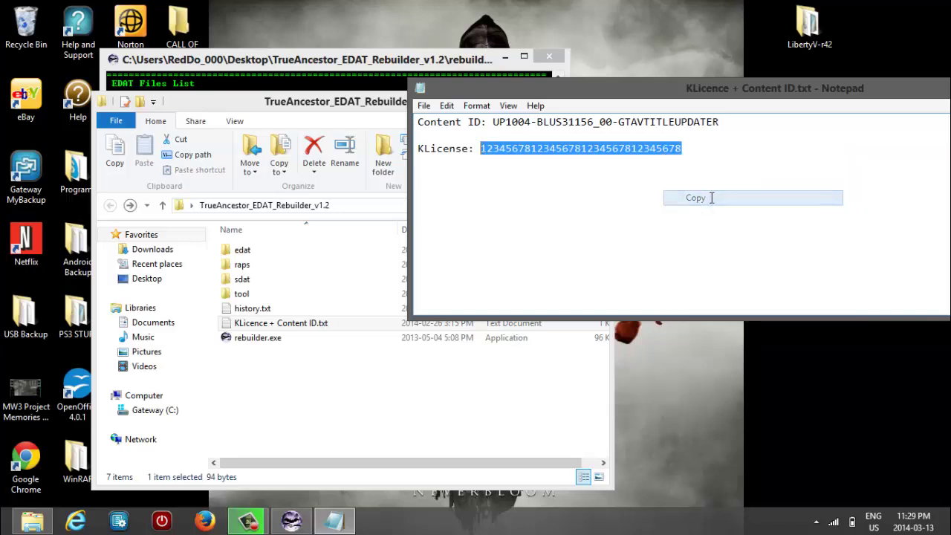
left_click_drag(886, 87, 579, 154)
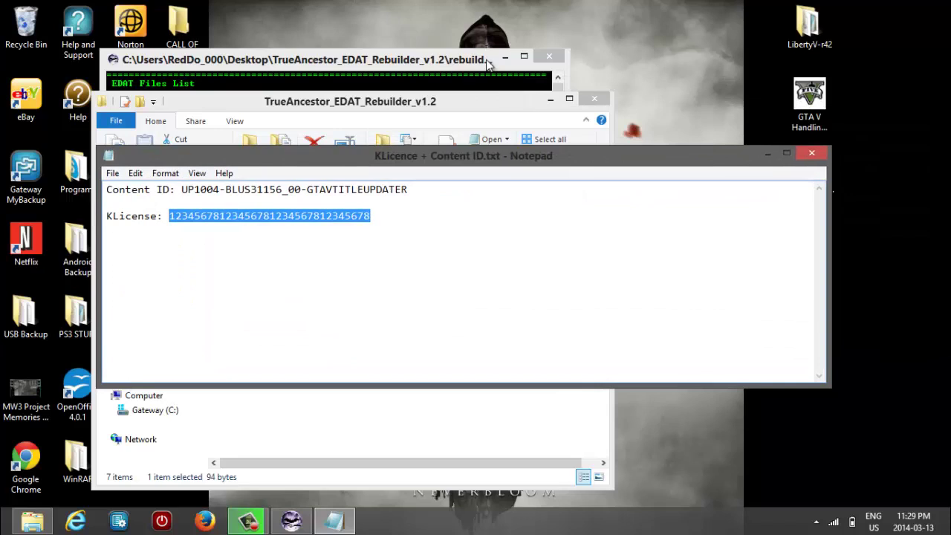
Paste the copied key at the rebuilder's Dev KLicensee prompt and submit it to decrypt DLC.edat.
left_click(498, 176)
right_click(478, 211)
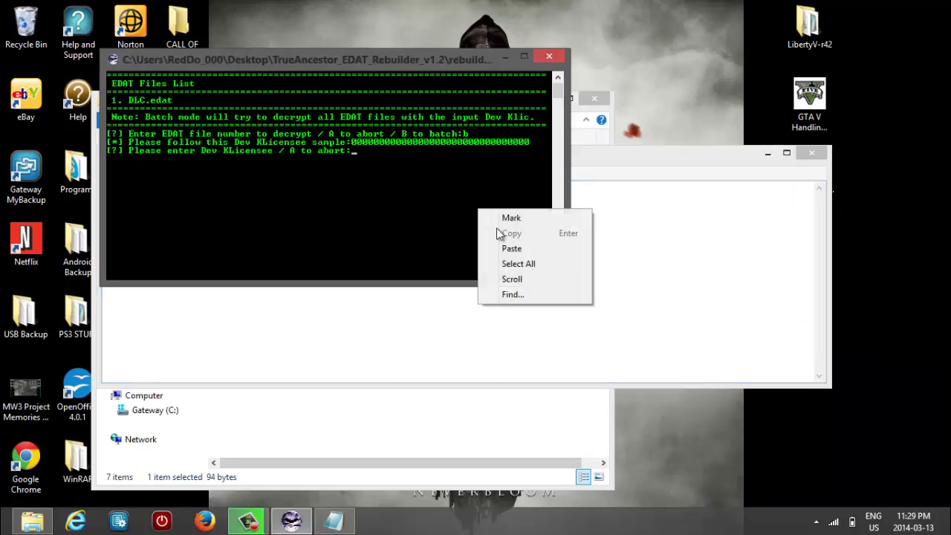
left_click(402, 162)
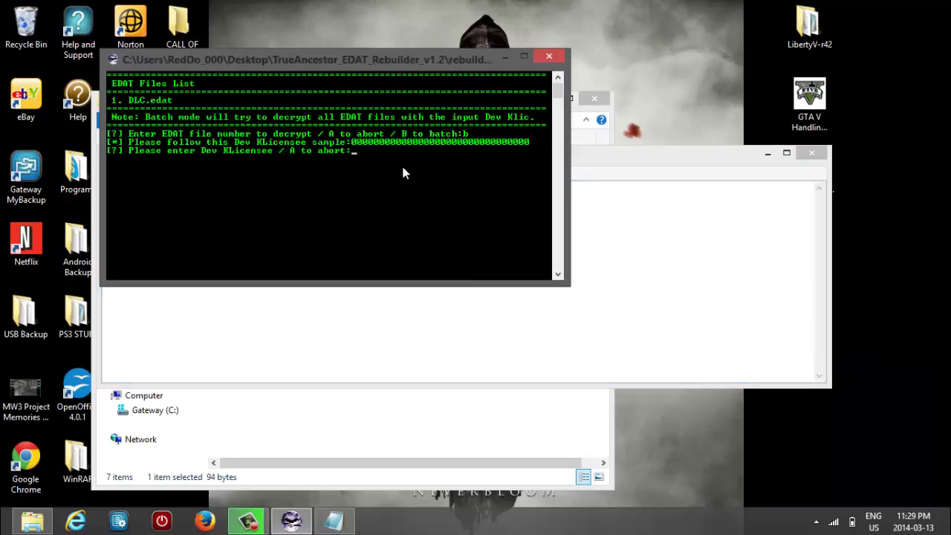
key("ctrl+v")
key("Return")
right_click(371, 165)
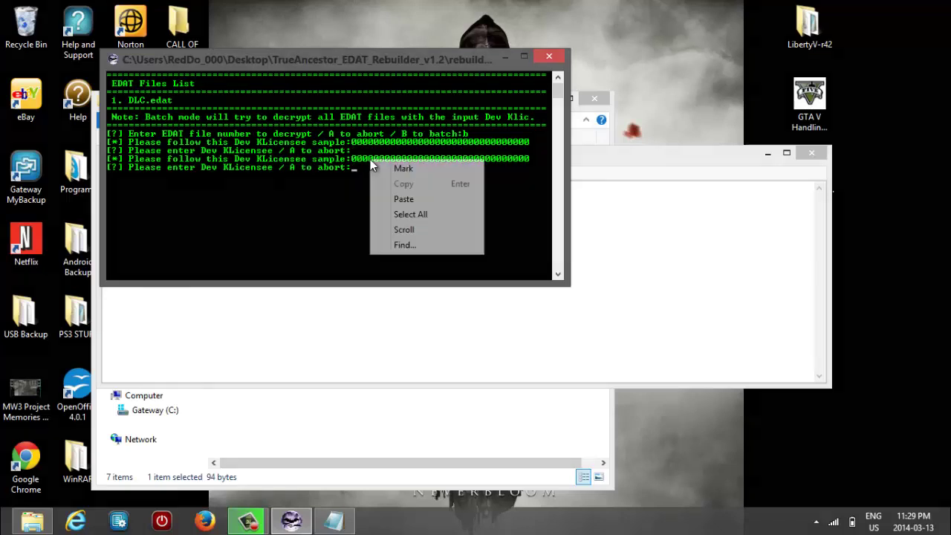
left_click(407, 200)
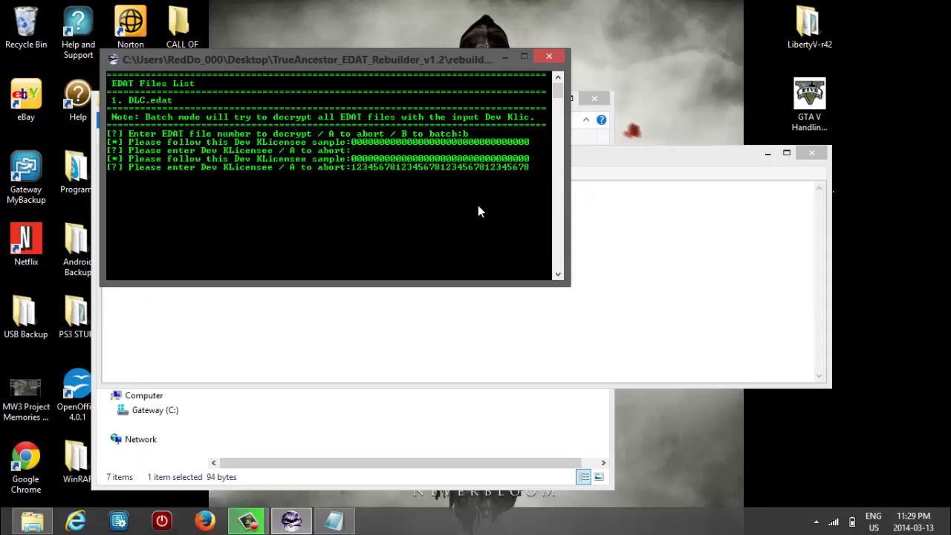
key("Return")
Close the KLicence + Content ID.txt file in Notepad.
left_click(667, 157)
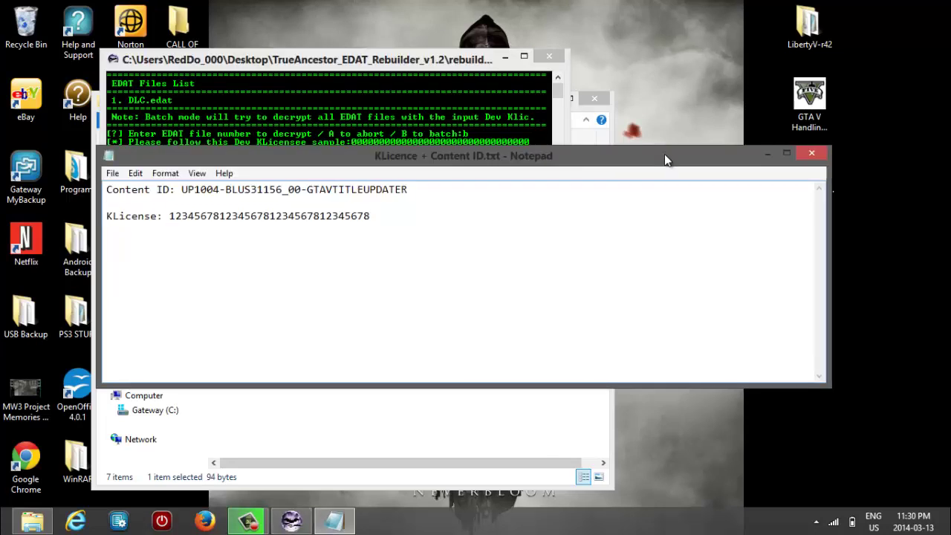
left_click_drag(664, 154, 654, 146)
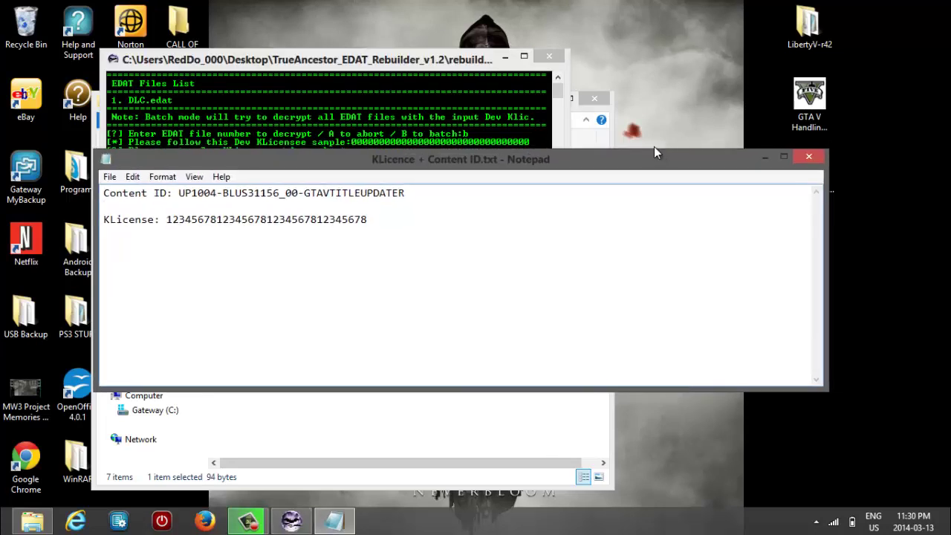
left_click(808, 156)
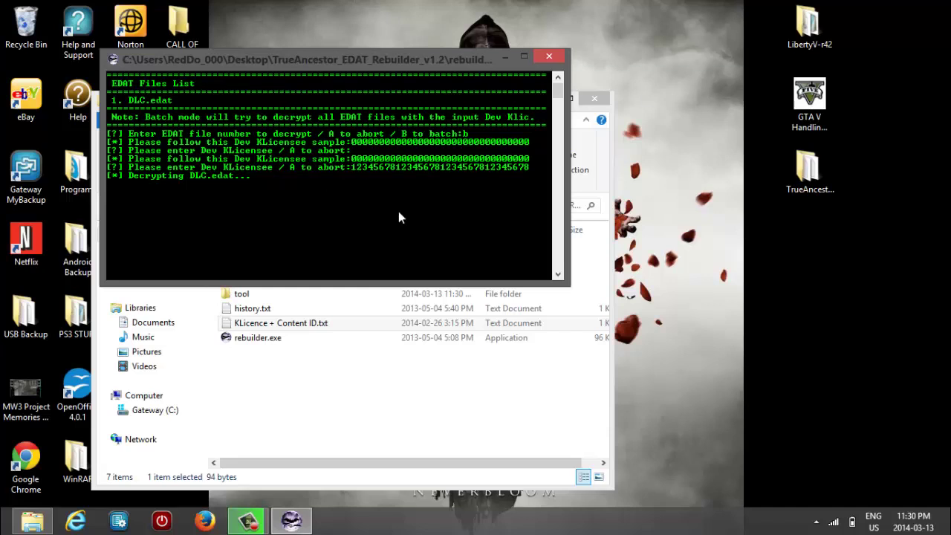
left_click(26, 417)
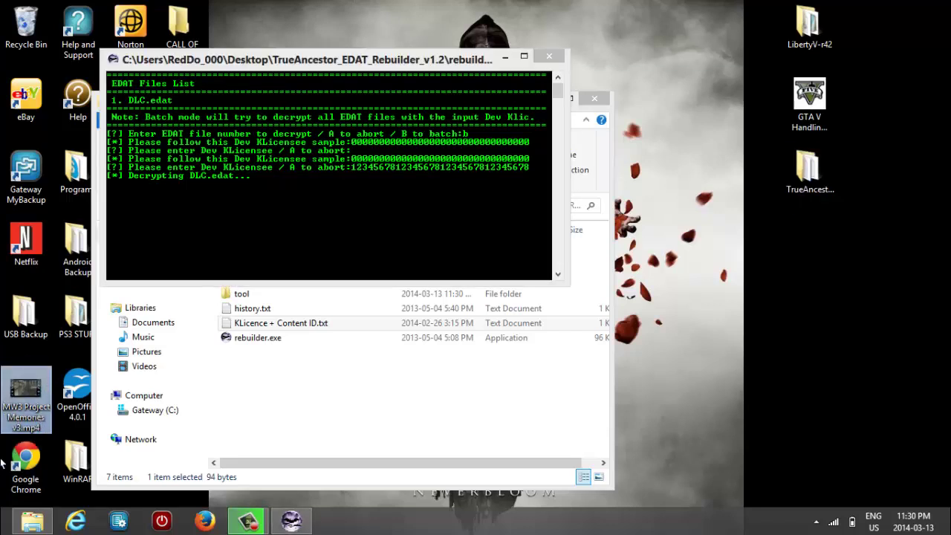
left_click(280, 165)
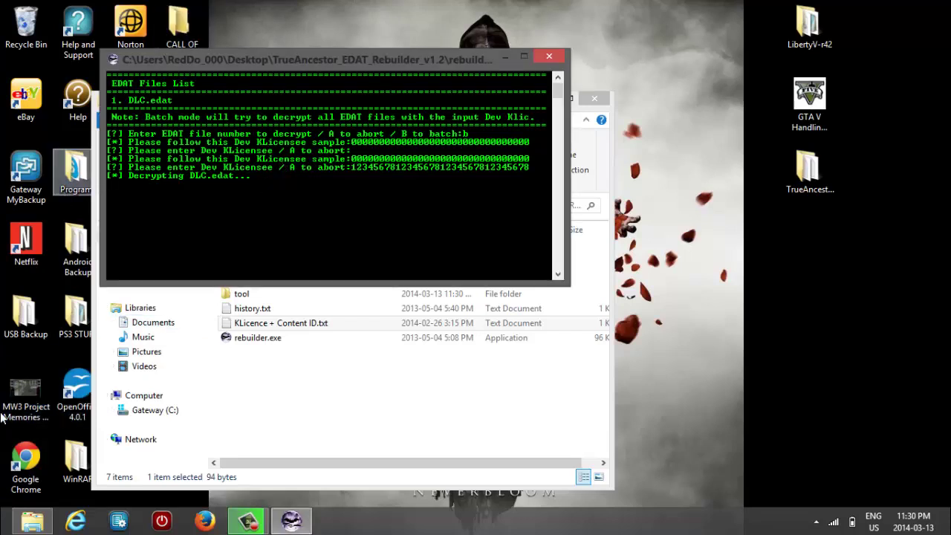
left_click(26, 408)
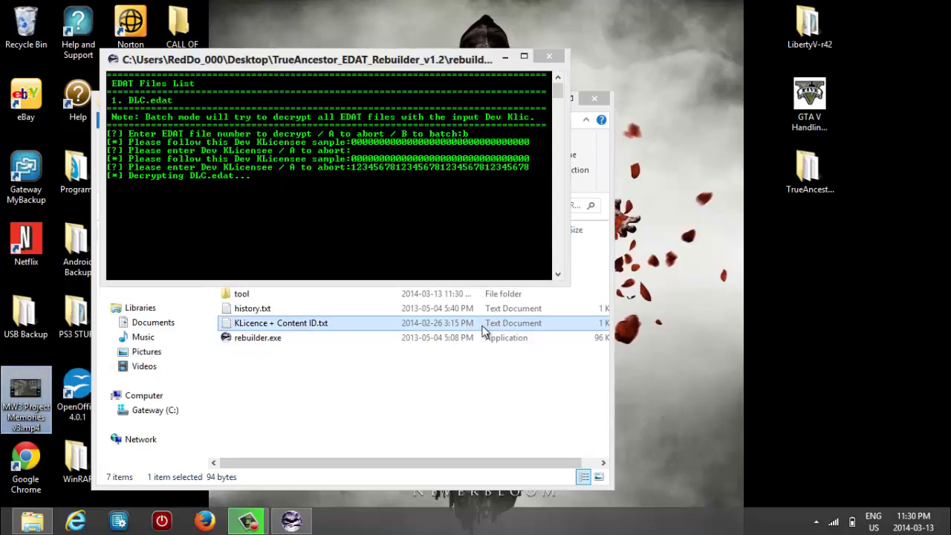
left_click(257, 215)
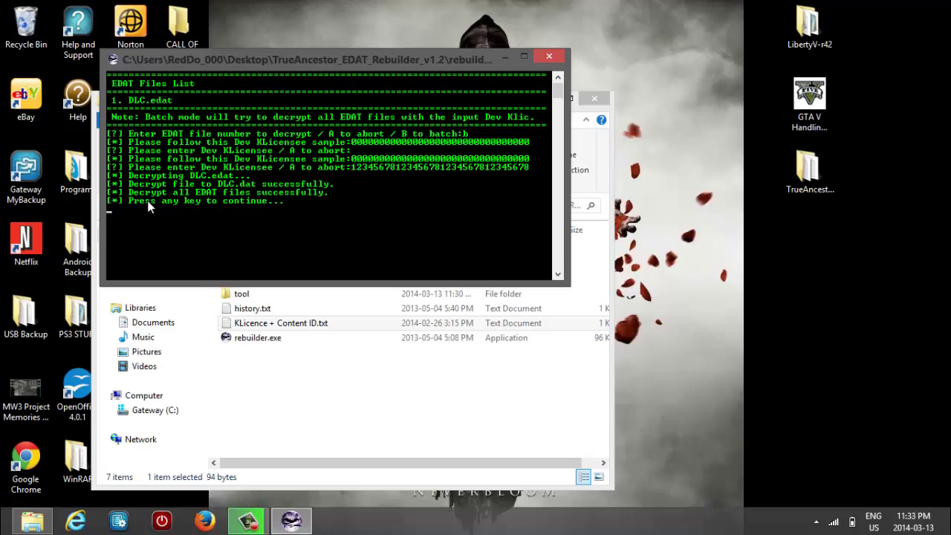
Close the rebuilder console and move the decrypted DLC.dat from the edat folder to the desktop.
left_click(557, 55)
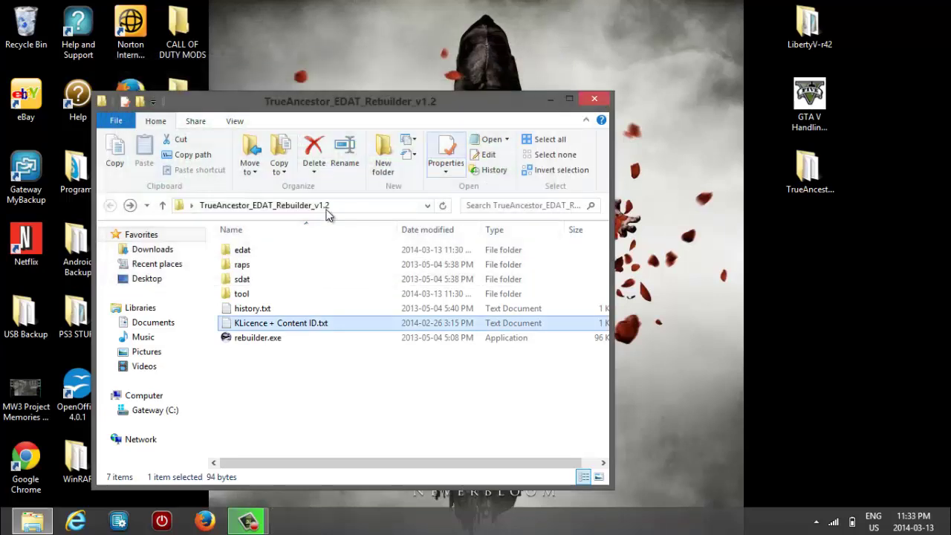
double_click(270, 255)
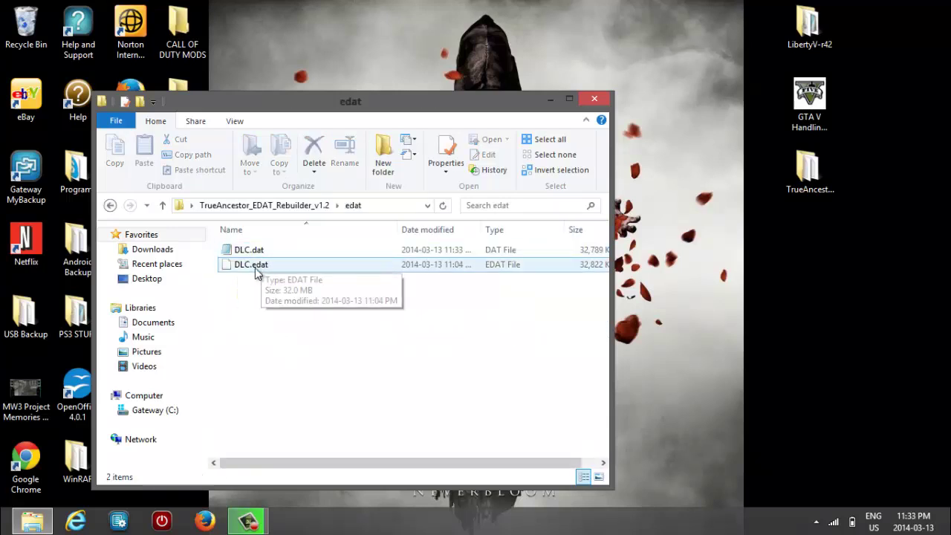
left_click(245, 253)
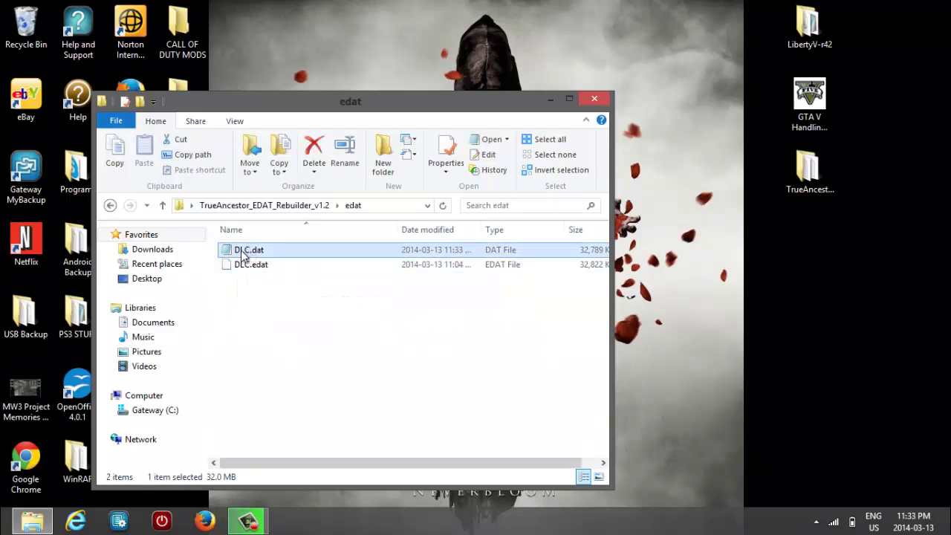
left_click_drag(244, 255, 786, 284)
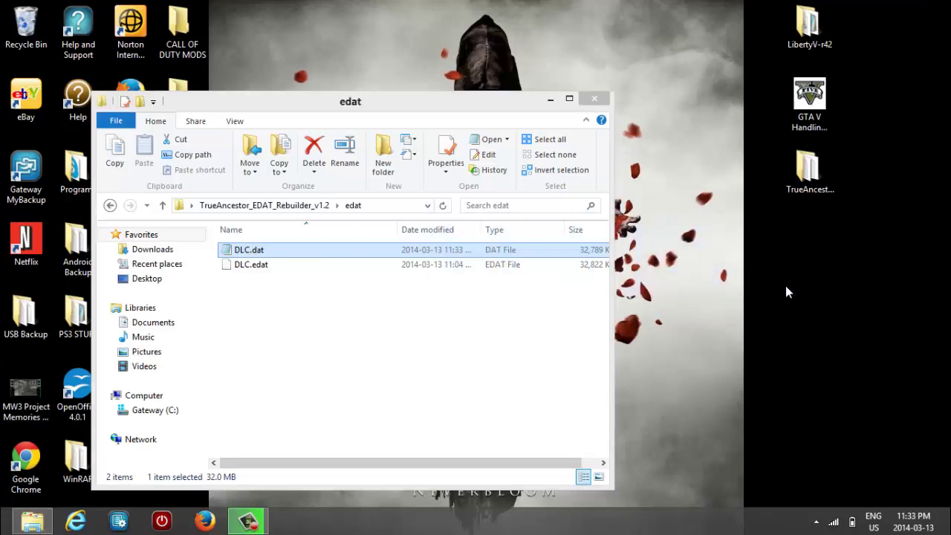
left_click(807, 351)
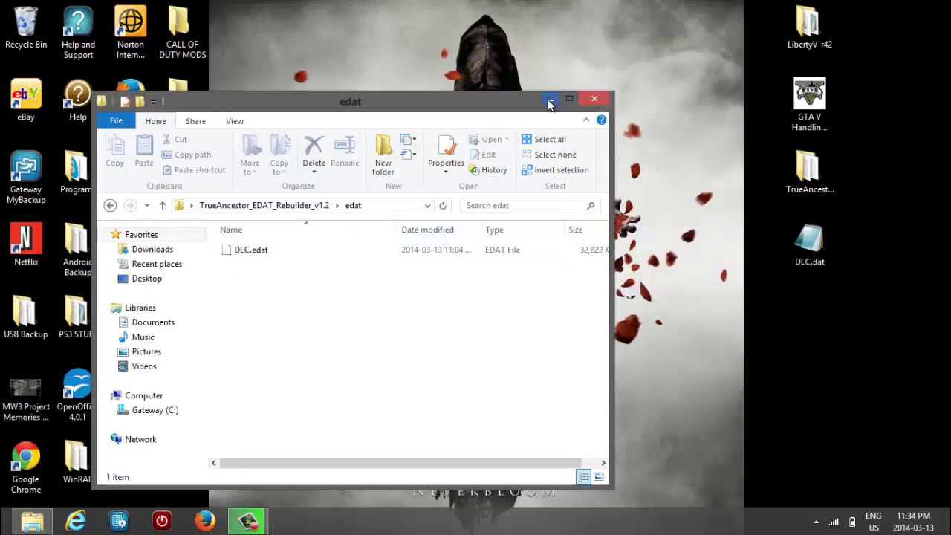
Minimize the edat folder window and rename DLC.dat on the desktop to DLC.rpf, accepting the extension change.
left_click(550, 101)
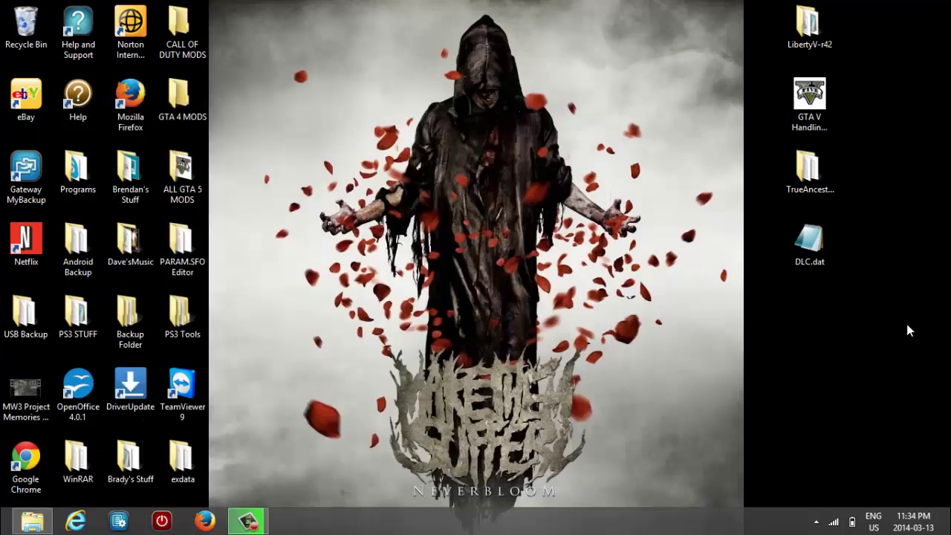
right_click(821, 267)
left_click(807, 231)
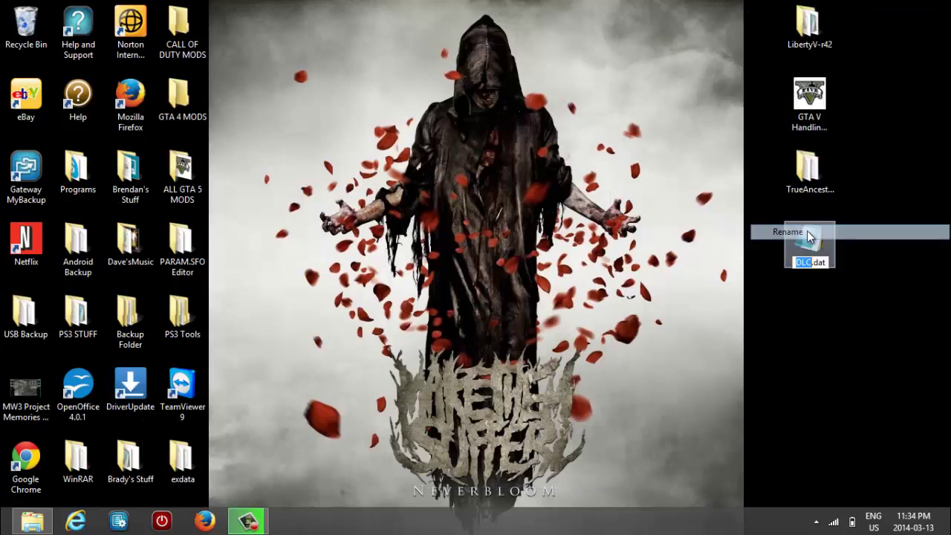
left_click(827, 262)
key("BackSpace")
key("BackSpace")
key("BackSpace")
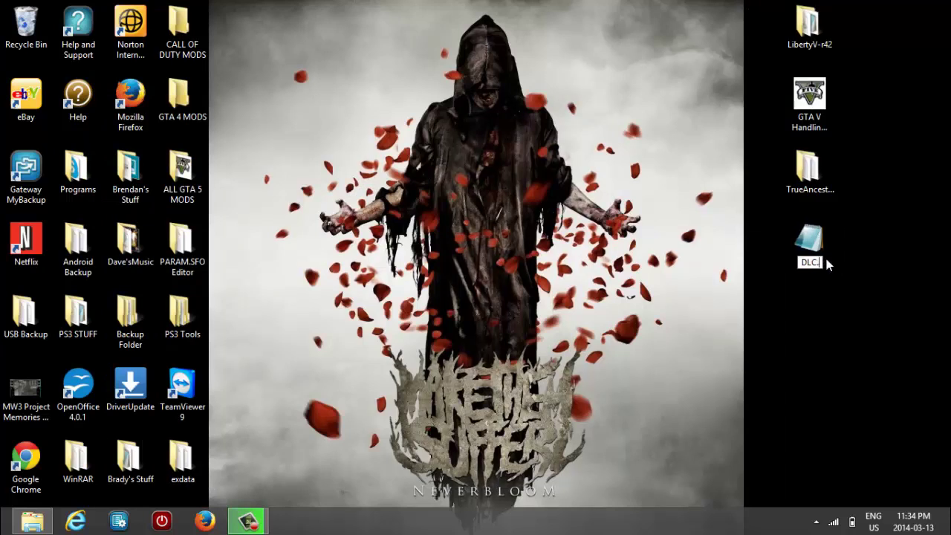
type("rpf")
key("Return")
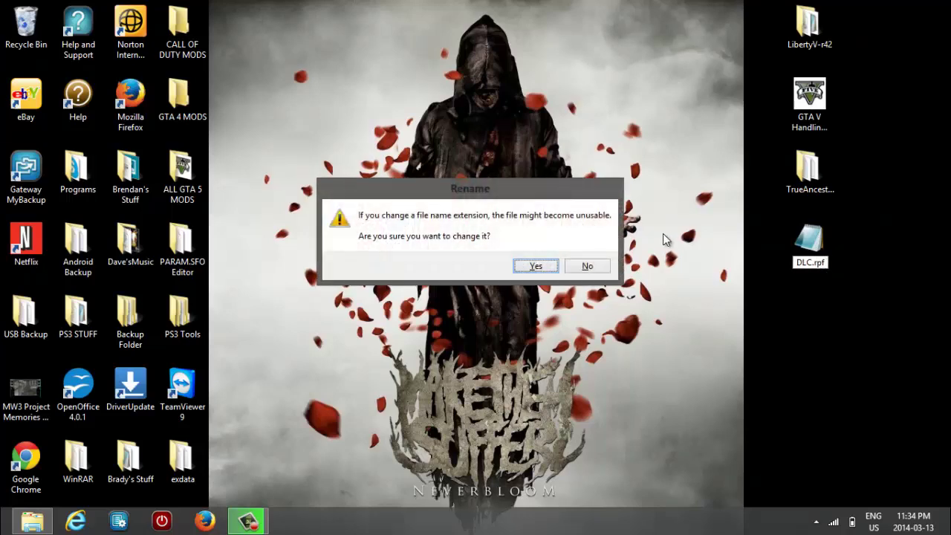
left_click(532, 266)
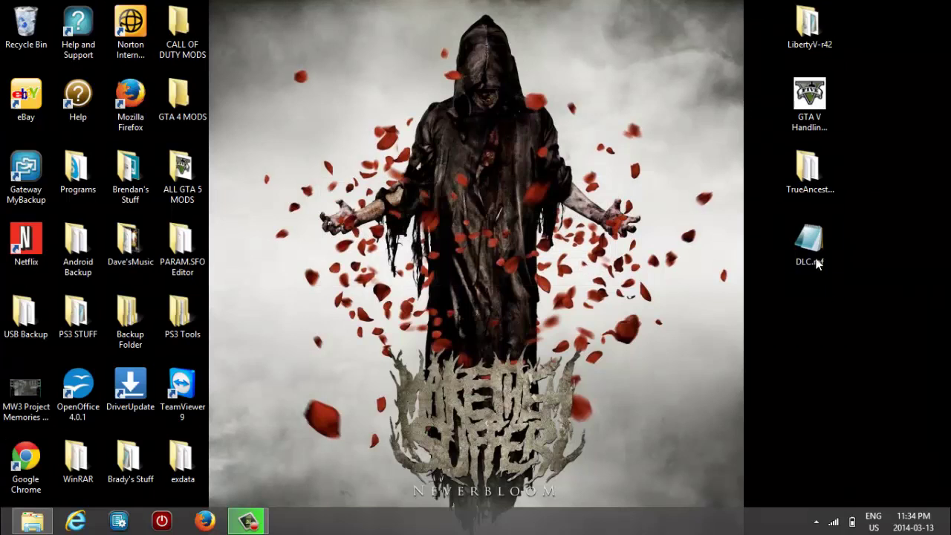
Launch LibertyV.exe from the LibertyV-r42 folder on the desktop and choose the PlayStation 3 version.
left_click(817, 91)
left_click(900, 175)
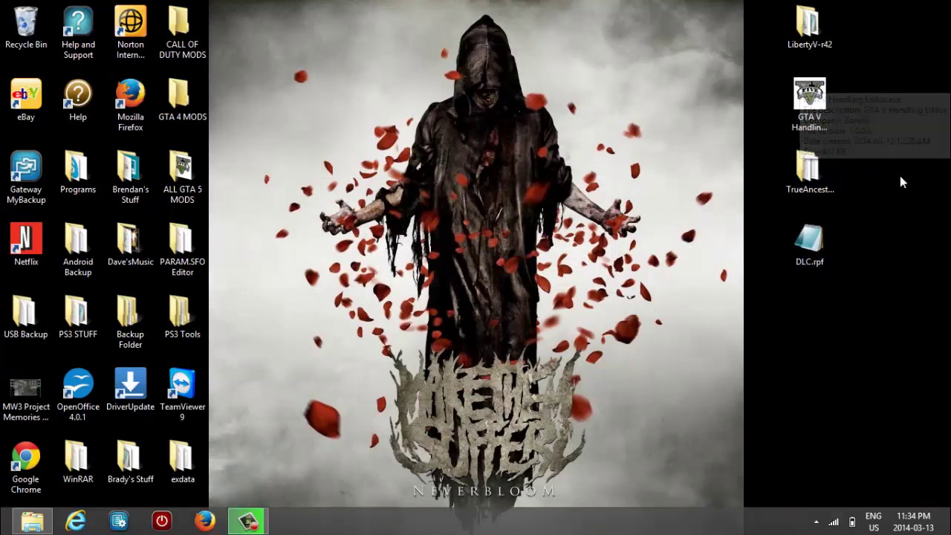
double_click(821, 28)
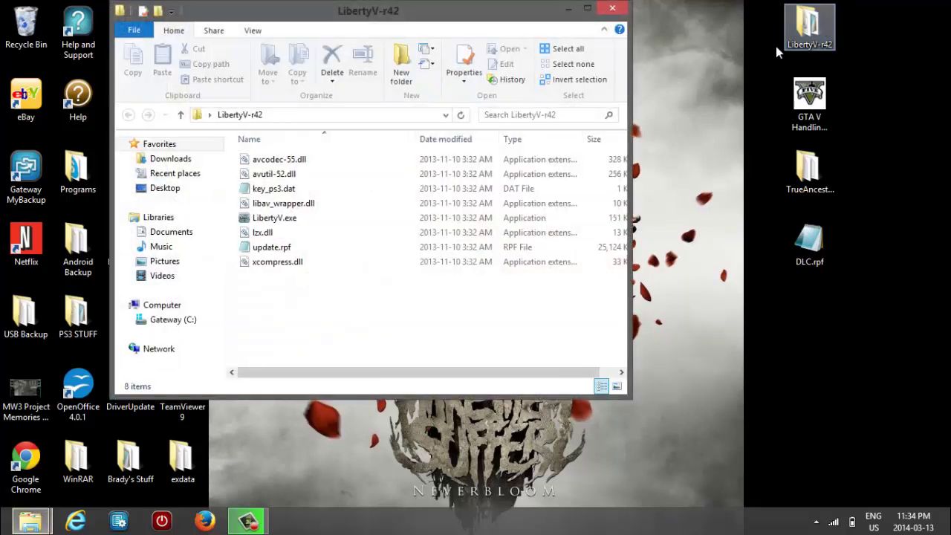
double_click(325, 218)
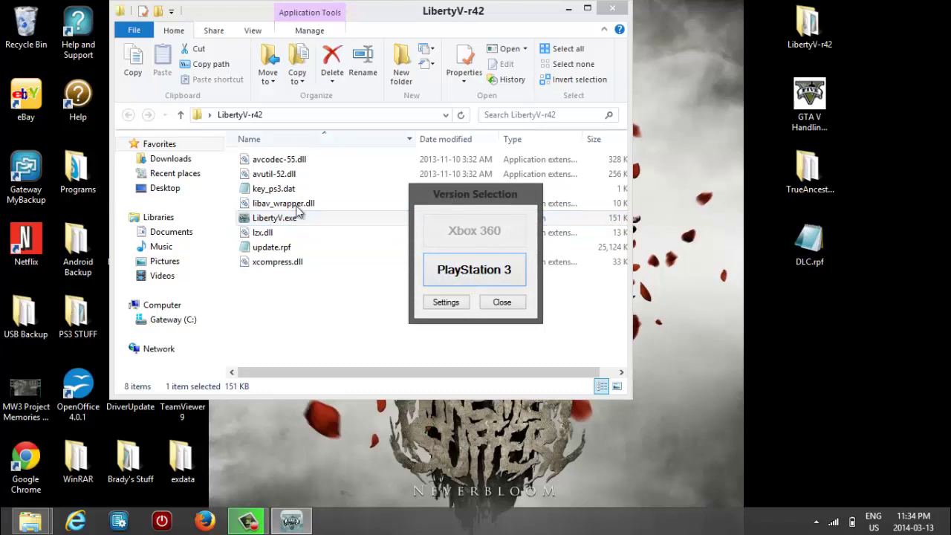
left_click(473, 271)
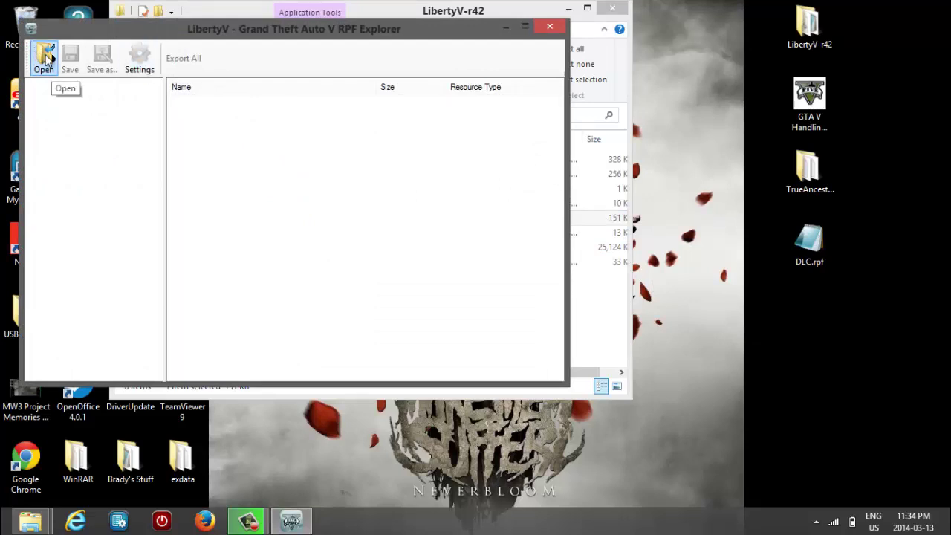
Open DLC.rpf from the desktop in the LibertyV RPF explorer.
left_click(44, 58)
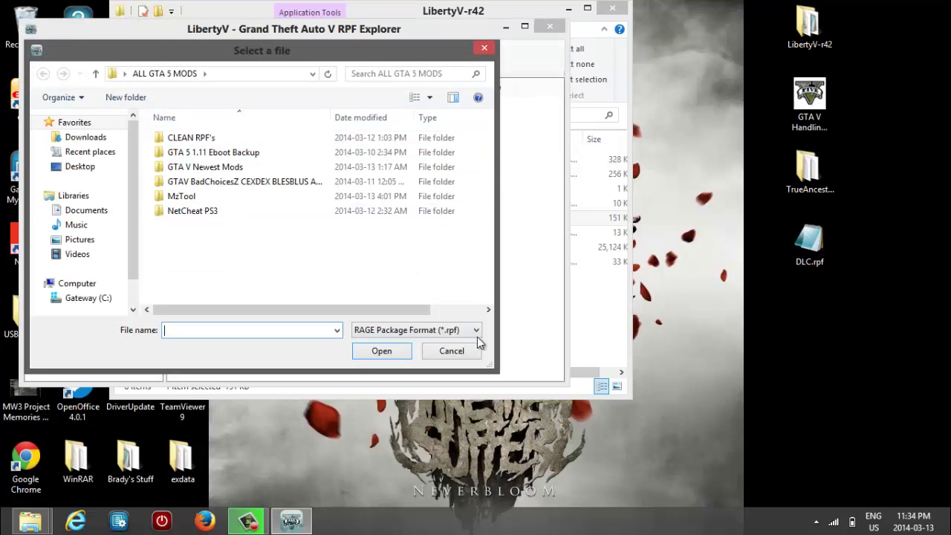
left_click(82, 167)
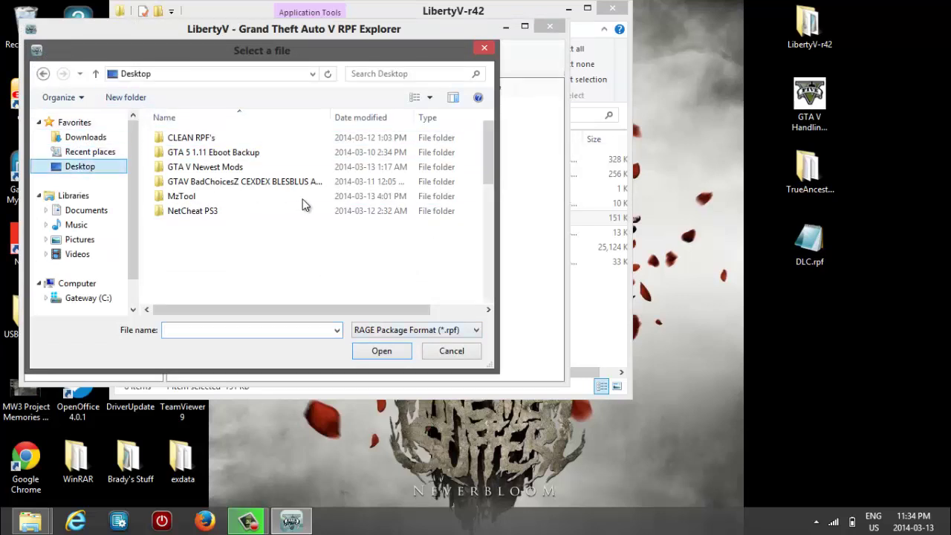
type("dlc")
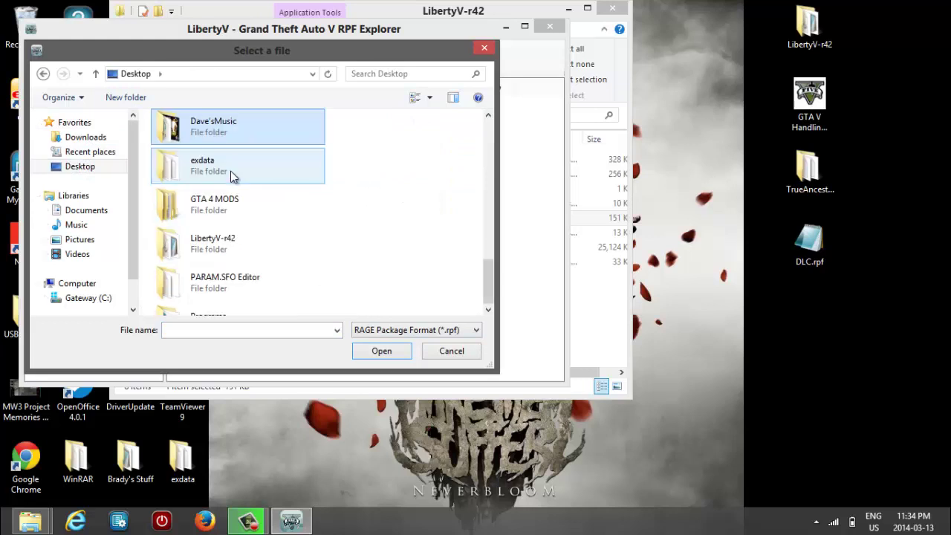
type("dl")
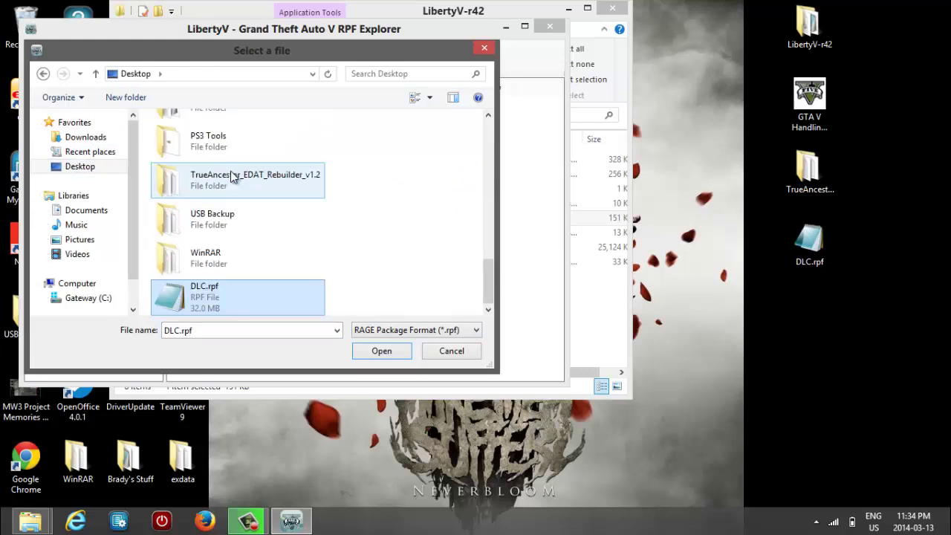
double_click(218, 294)
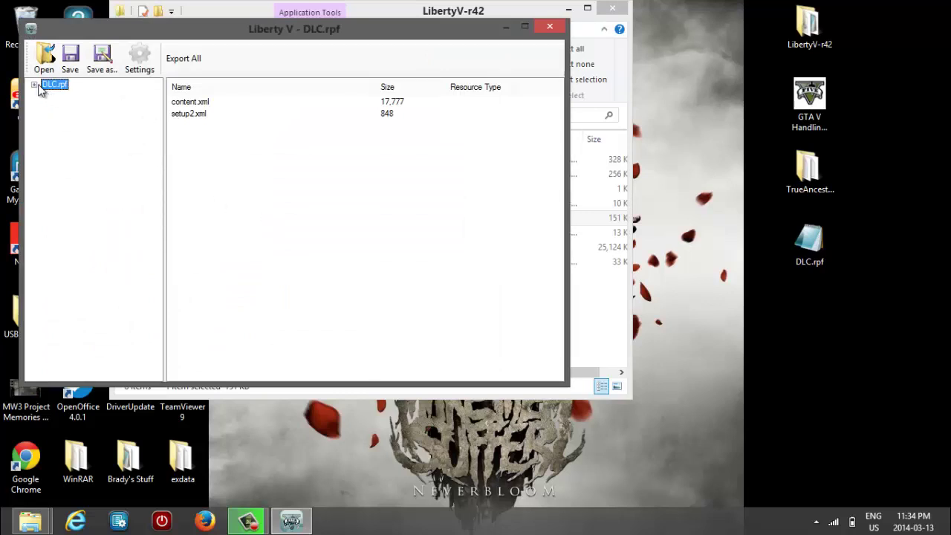
Export handling.dat from the common/data folder of DLC.rpf to the desktop.
left_click(35, 85)
left_click(48, 96)
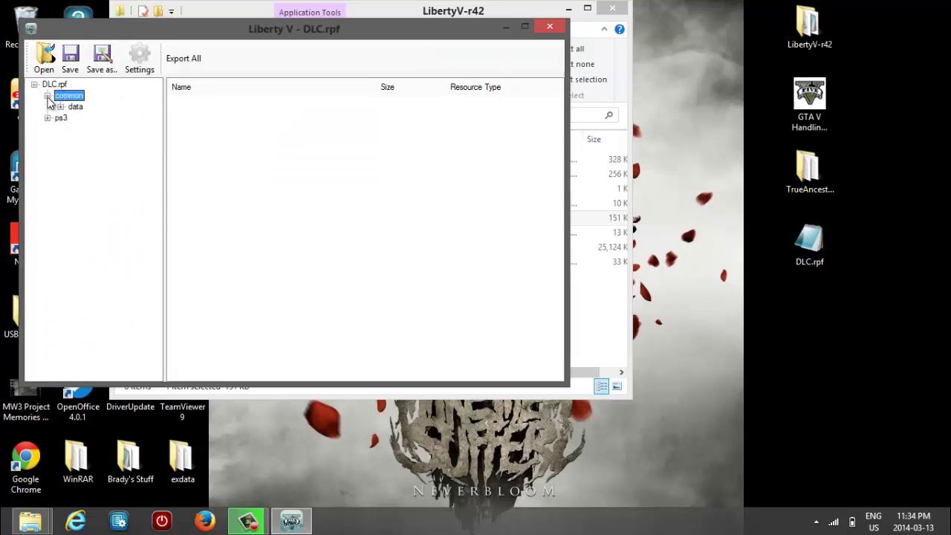
left_click(60, 107)
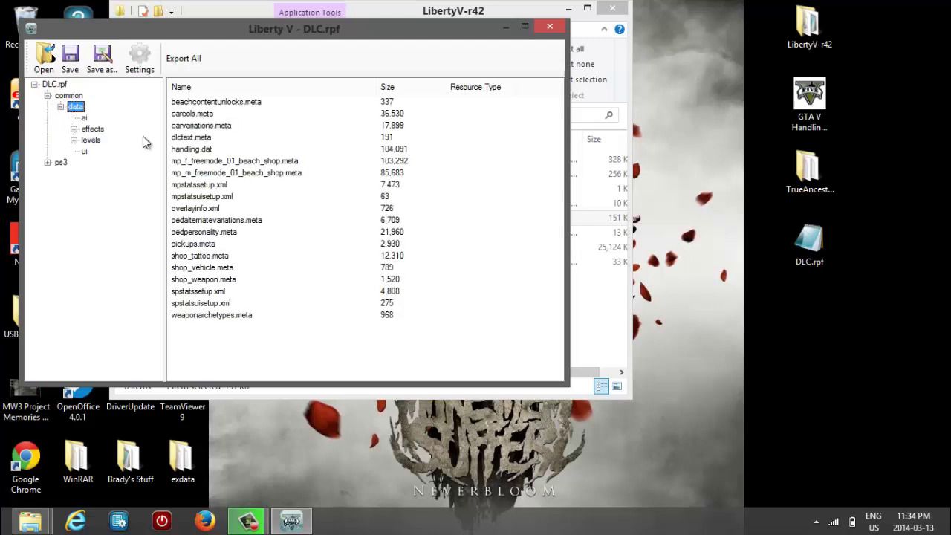
left_click(199, 150)
right_click(207, 151)
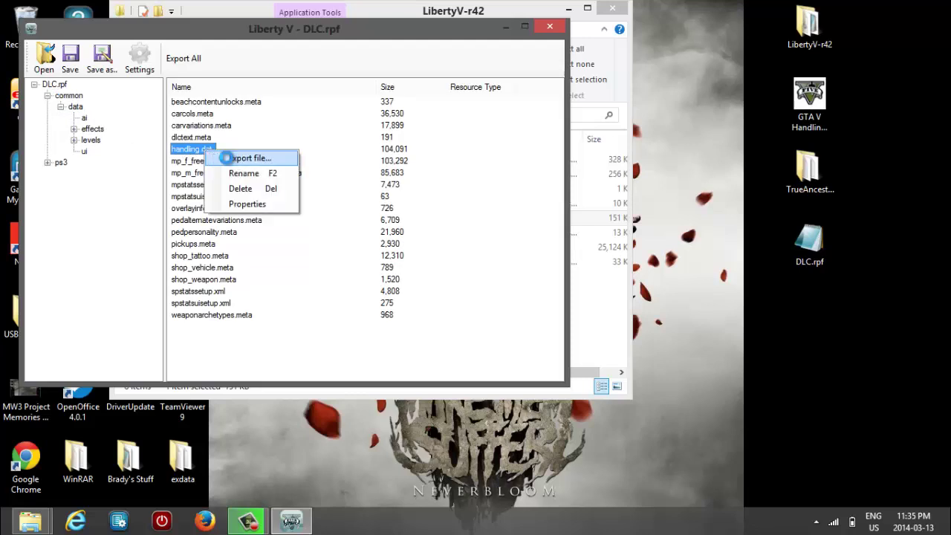
left_click(227, 158)
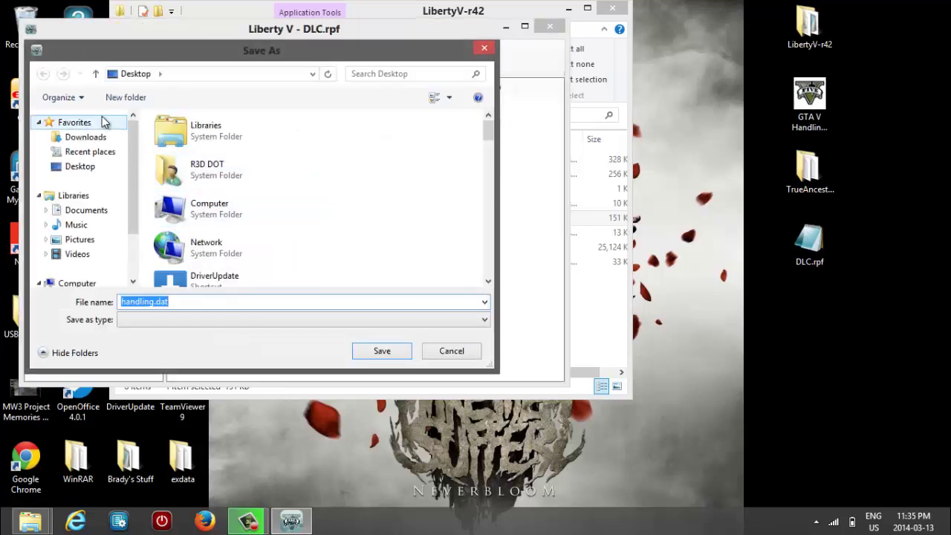
left_click(377, 355)
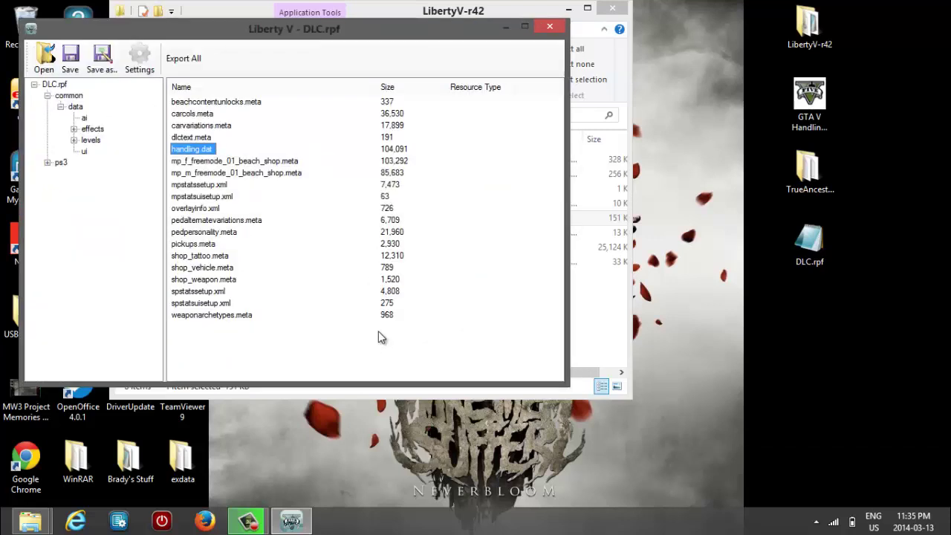
Minimize the LibertyV and LibertyV-r42 windows and move the exported handling.dat below DLC.rpf on the desktop.
left_click(506, 27)
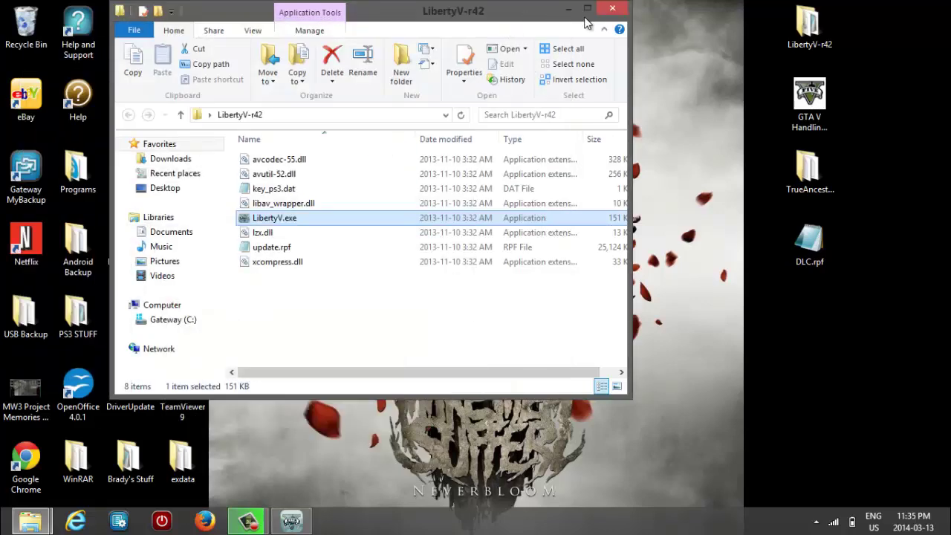
left_click(569, 8)
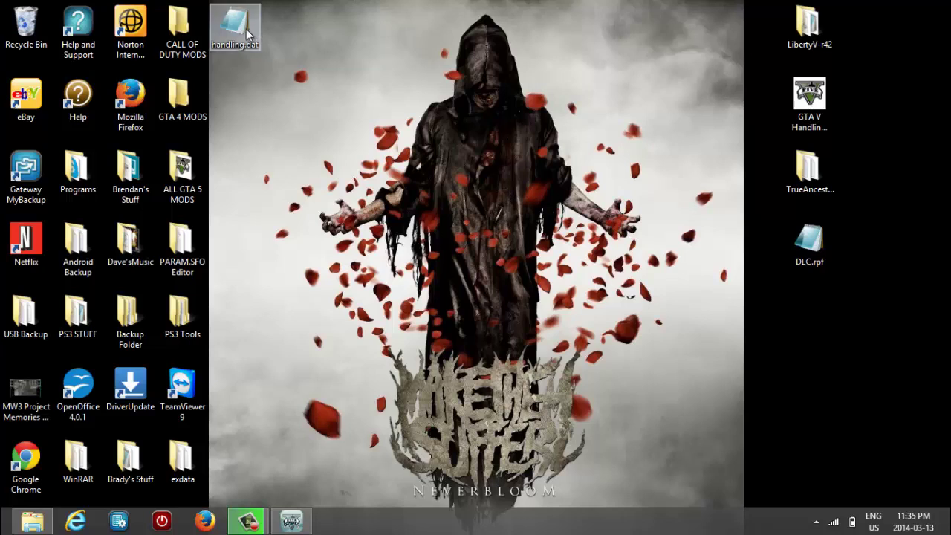
left_click_drag(243, 29, 738, 300)
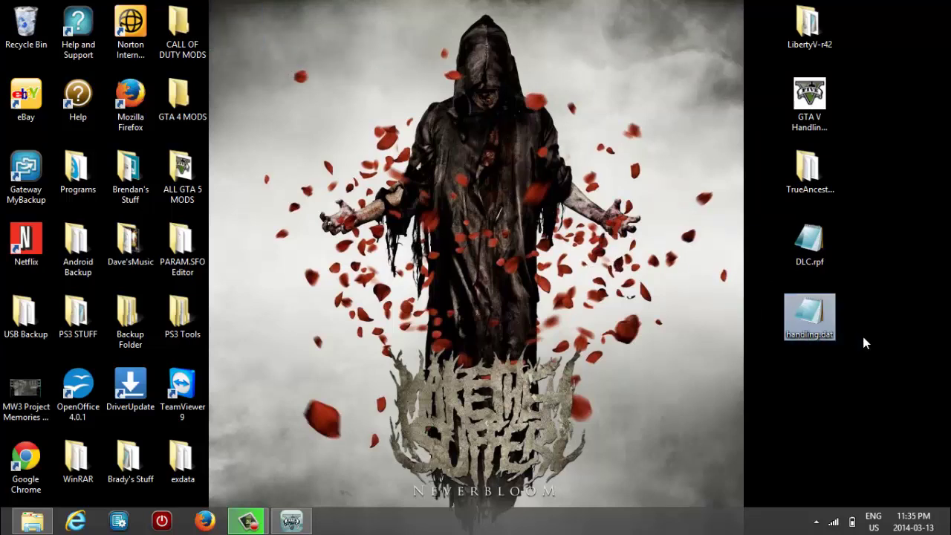
left_click(773, 307)
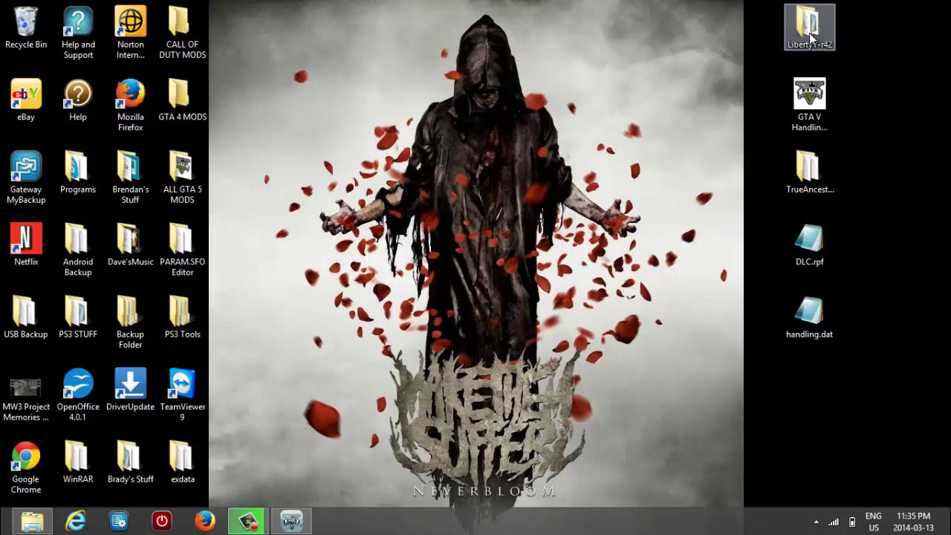
Launch GTA V Handling Editor.exe from the desktop and move its window closer to the middle of the screen.
left_click(815, 104)
left_click(815, 104)
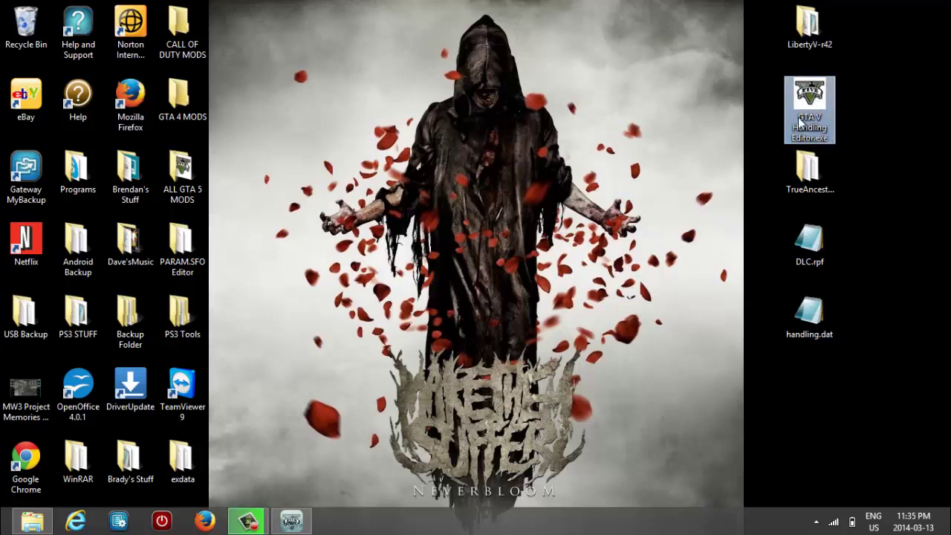
double_click(815, 104)
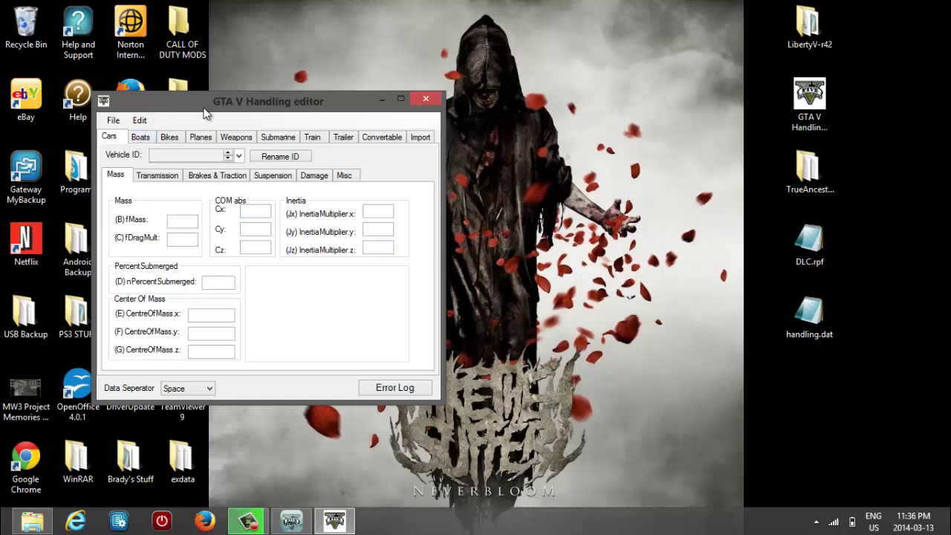
left_click_drag(238, 104, 406, 42)
Open handling.dat from the desktop in the handling editor and dismiss the repeated-line warning.
left_click(282, 61)
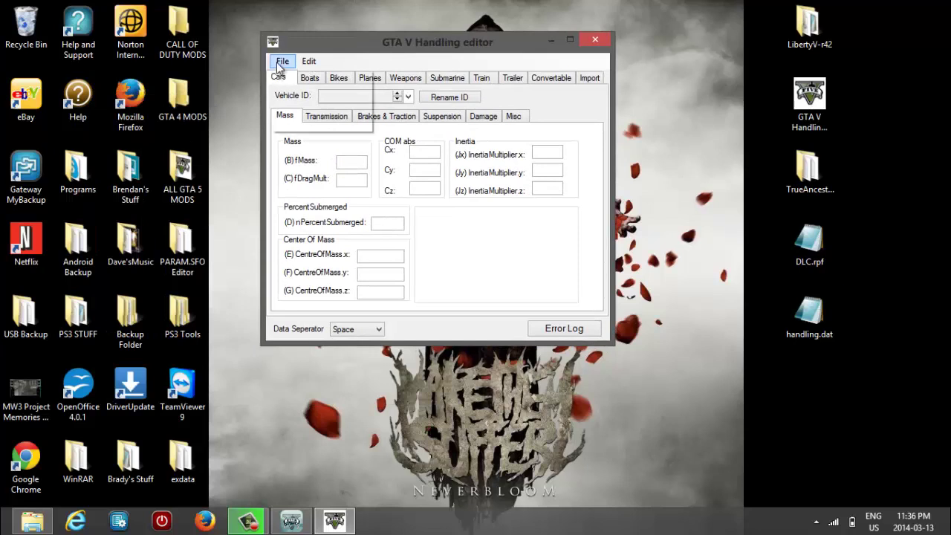
left_click(300, 76)
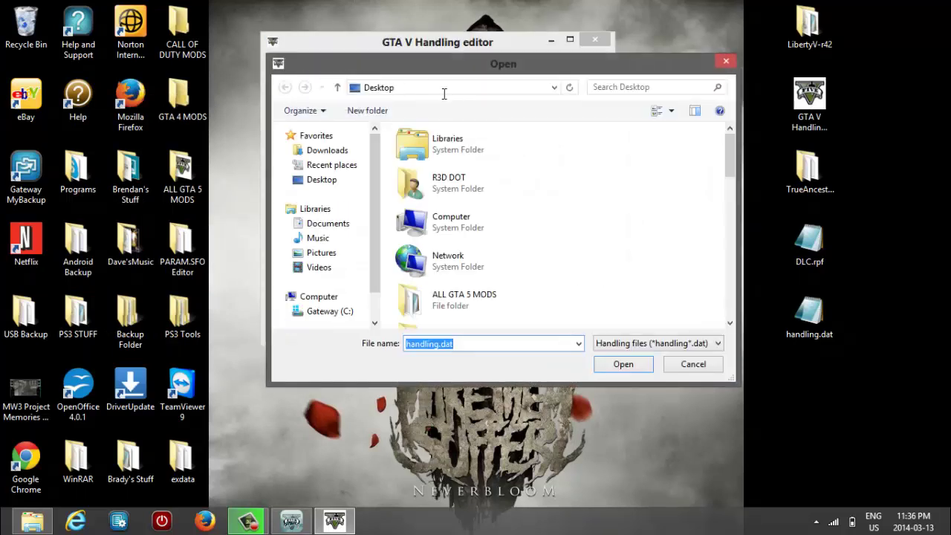
left_click(445, 87)
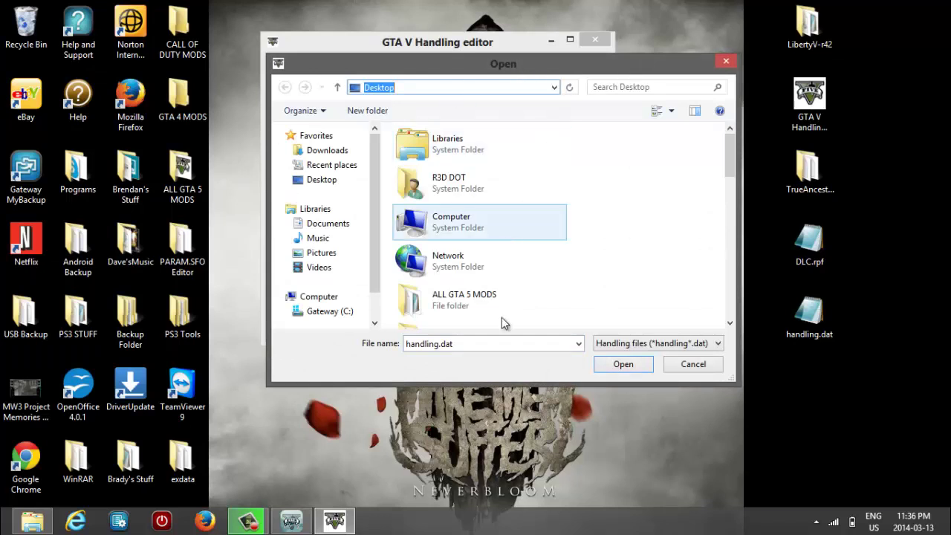
left_click(641, 262)
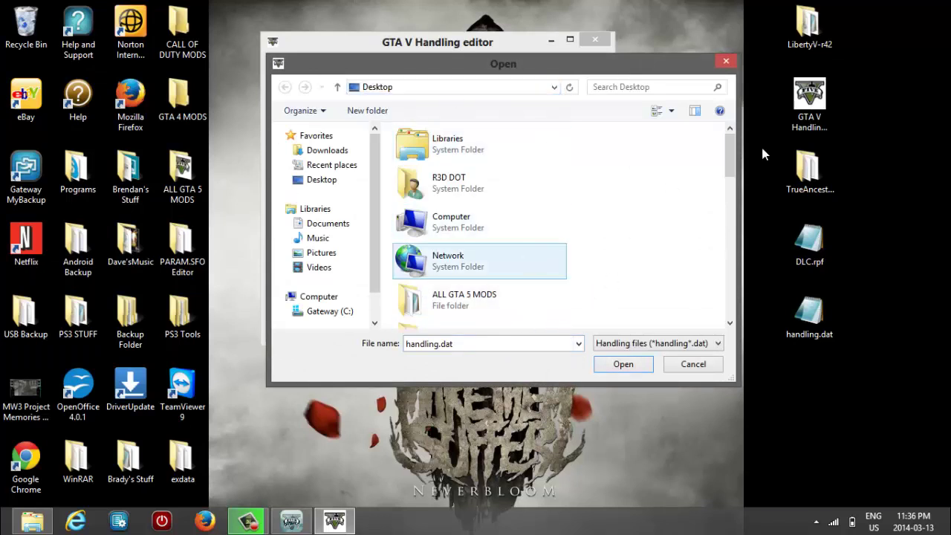
left_click_drag(731, 154, 736, 303)
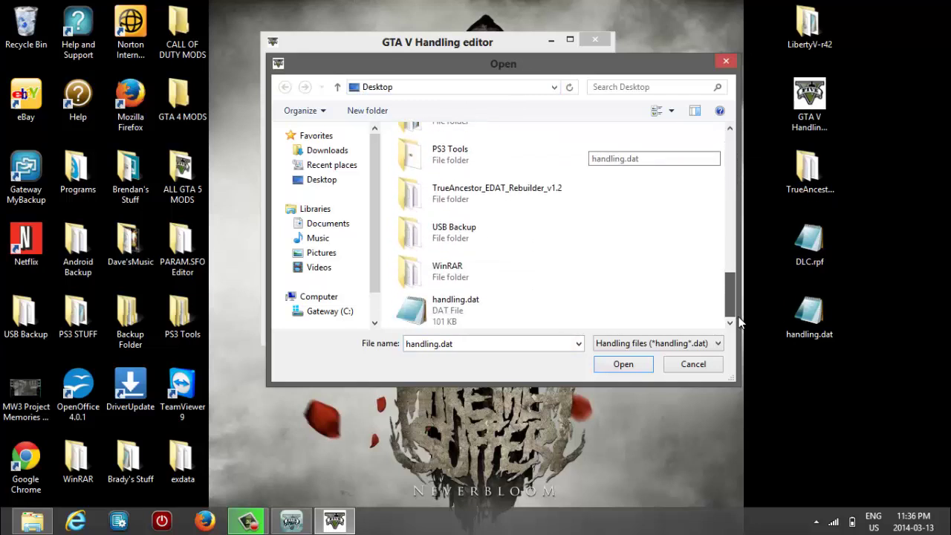
left_click(480, 315)
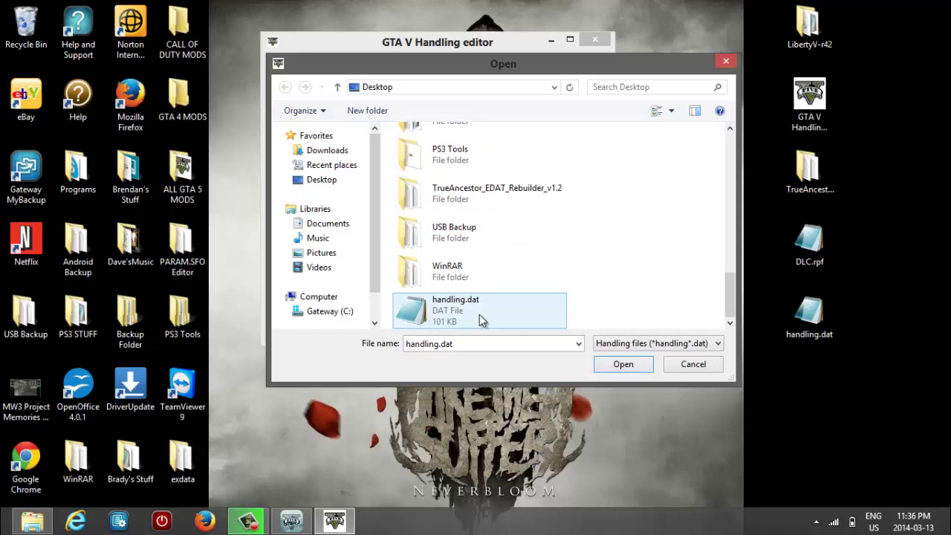
double_click(479, 314)
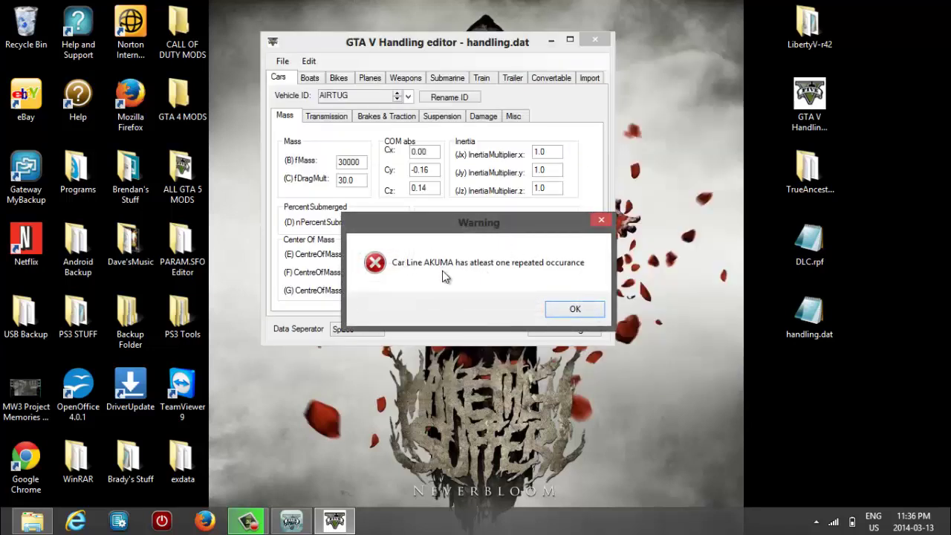
left_click(573, 311)
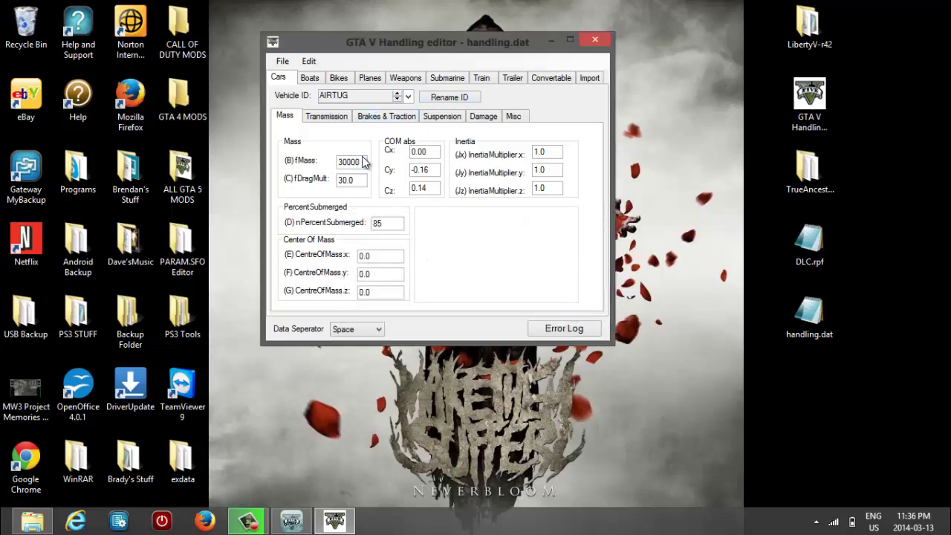
double_click(356, 162)
left_click(352, 167)
double_click(352, 167)
left_click_drag(343, 162, 365, 165)
left_click(362, 162)
Choose ADDER as the vehicle ID among the cars.
left_click(407, 96)
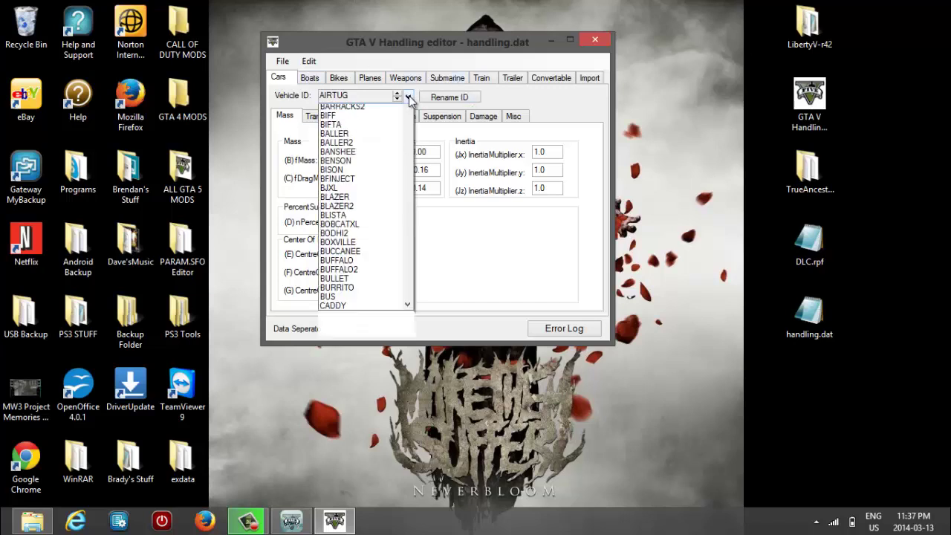
left_click(332, 119)
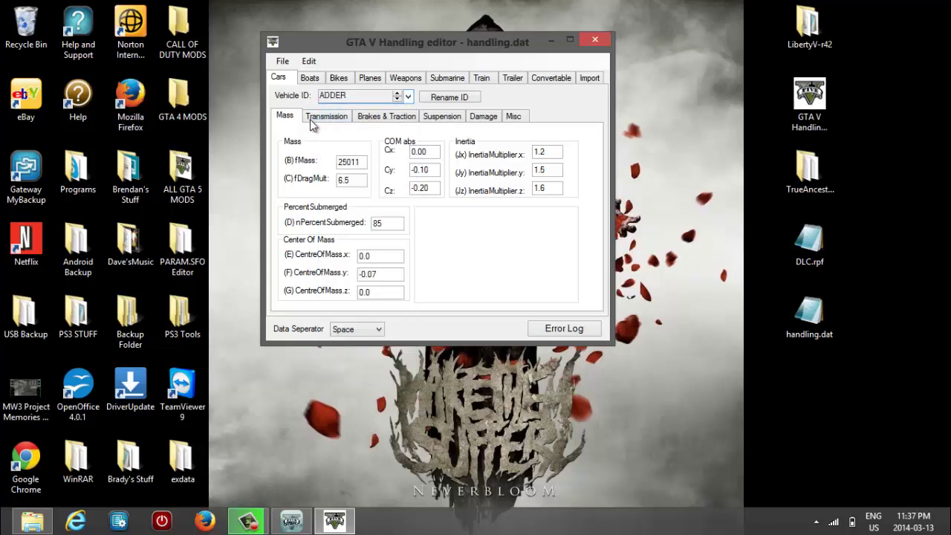
Examine the ADDER's transmission values: drive bias, gears, force, inertia, clutch change rates and velocity.
left_click(324, 117)
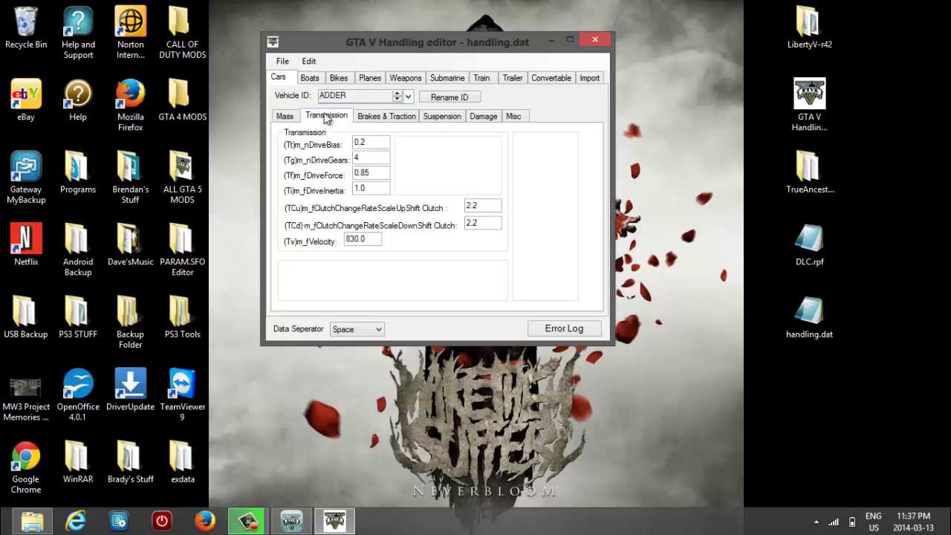
double_click(373, 145)
key("Tab")
key("Tab")
left_click(371, 190)
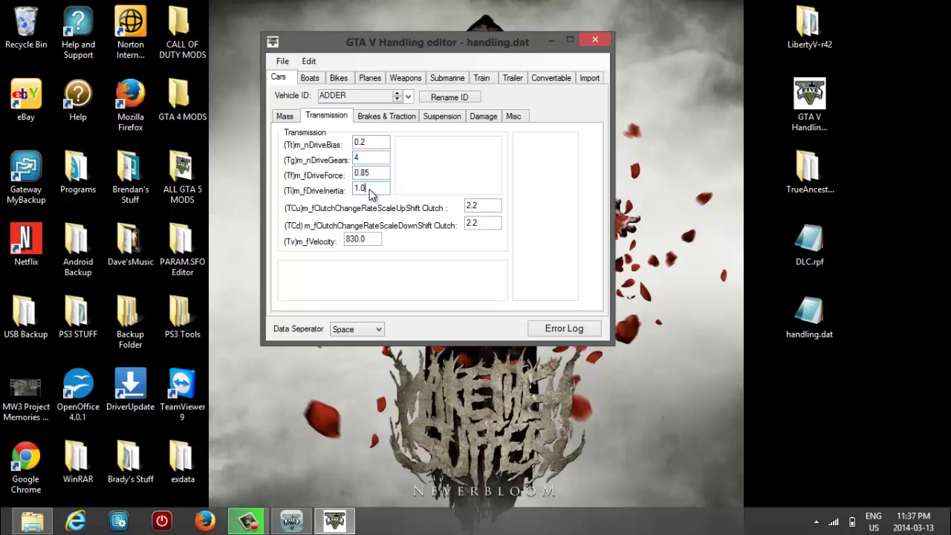
left_click(486, 207)
left_click(486, 222)
left_click(370, 239)
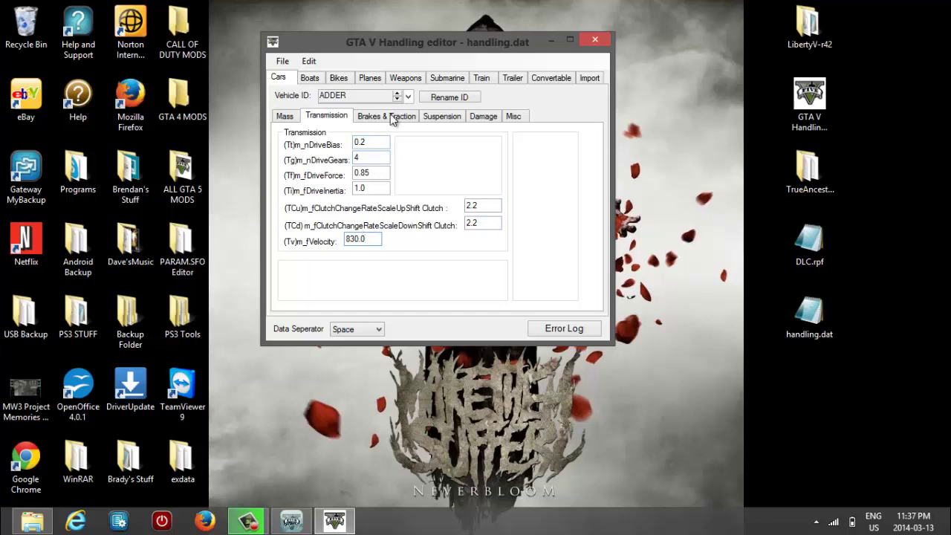
mouse_move(364, 241)
left_mouse_down()
mouse_move(336, 243)
mouse_move(358, 239)
left_mouse_up()
left_click(378, 241)
left_click(347, 243)
left_click_drag(347, 244, 351, 242)
type("3")
double_click(346, 239)
key("ctrl+z")
left_click(383, 188)
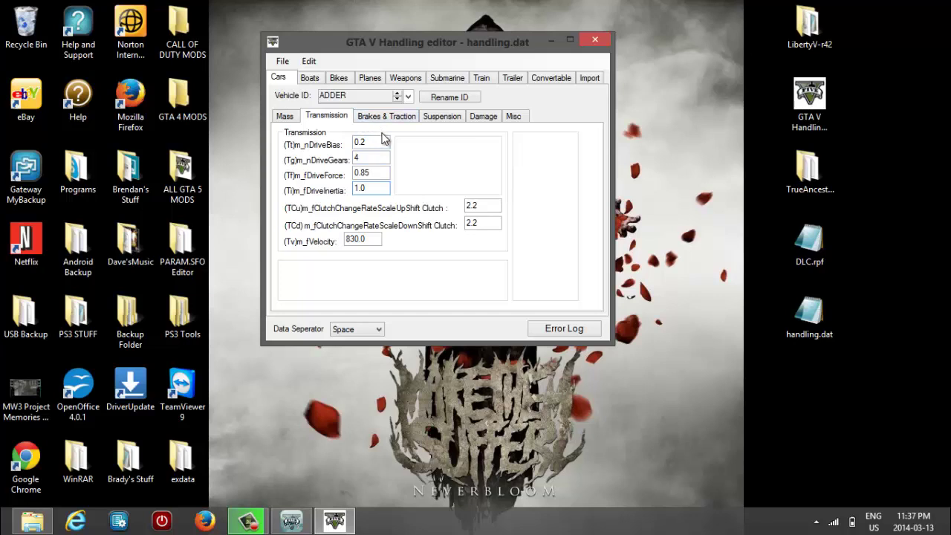
mouse_move(347, 238)
left_mouse_down()
mouse_move(409, 238)
mouse_move(336, 244)
left_mouse_up()
left_click(374, 238)
Try replacing the last digit of the ADDER's drive bias with 5.
left_click_drag(376, 140, 342, 143)
left_click(358, 145)
left_click(369, 144)
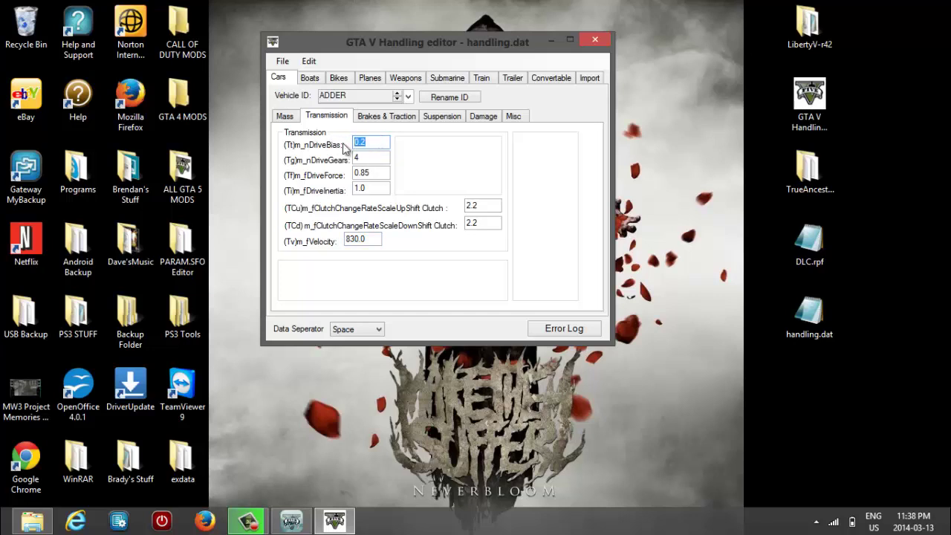
left_click(358, 141)
double_click(367, 143)
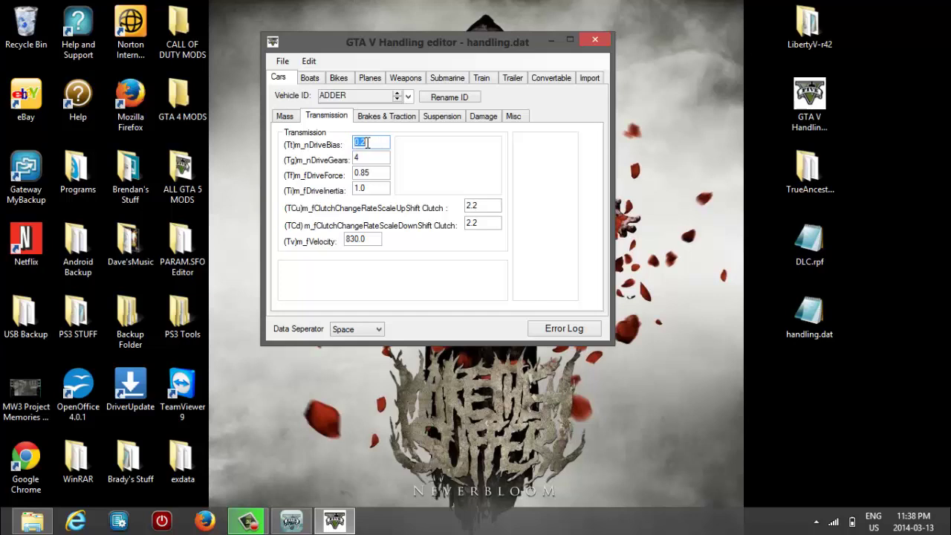
left_click(367, 142)
key("BackSpace")
type("5")
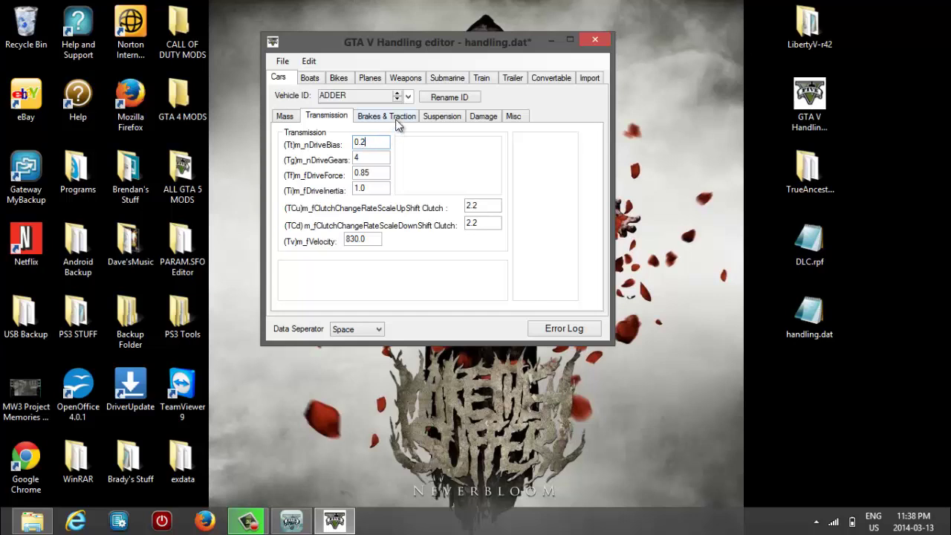
Examine the ADDER's suspension values, especially the suspension raise.
left_click(434, 117)
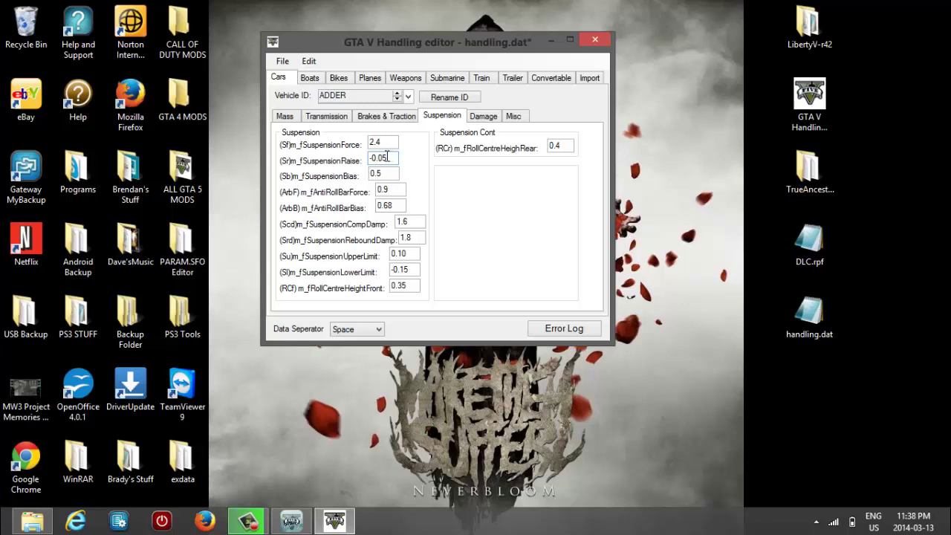
double_click(386, 158)
left_click(392, 157)
Choose REBEL as the vehicle ID among the cars and examine its suspension raise value.
left_click(407, 96)
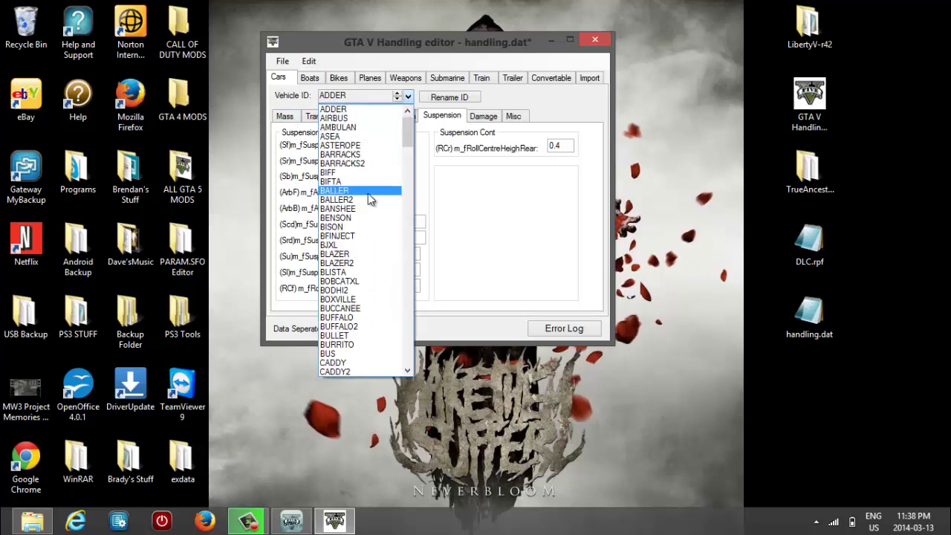
scroll(368, 193, "down", 20)
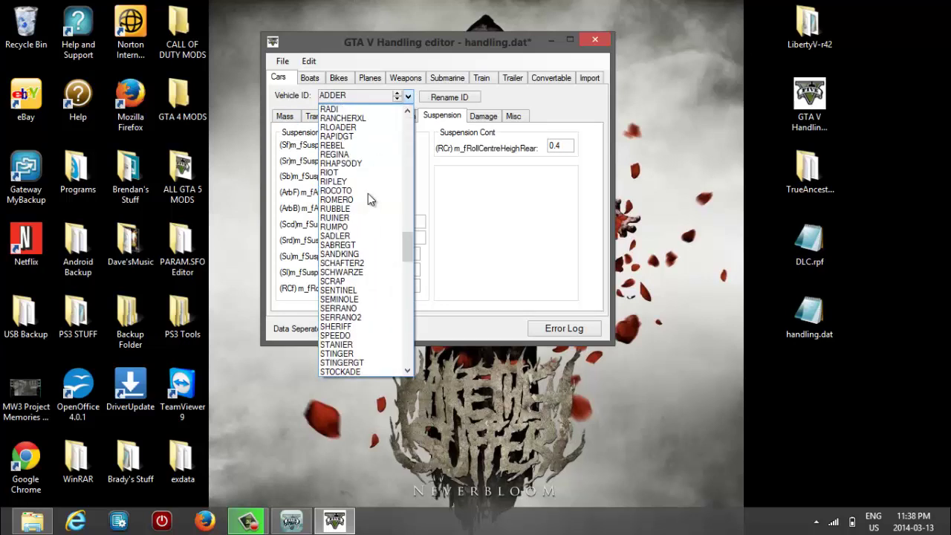
left_click(353, 146)
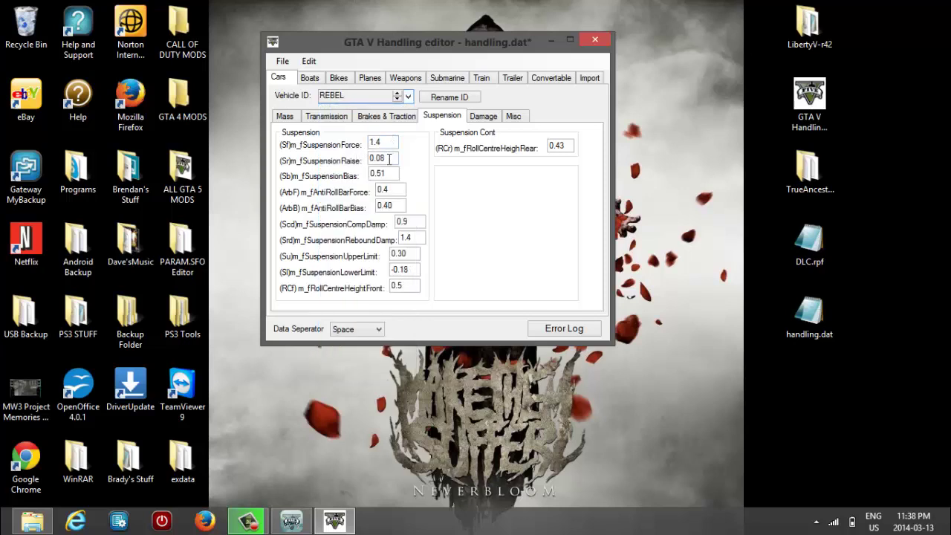
left_click(388, 159)
left_click_drag(388, 157, 355, 157)
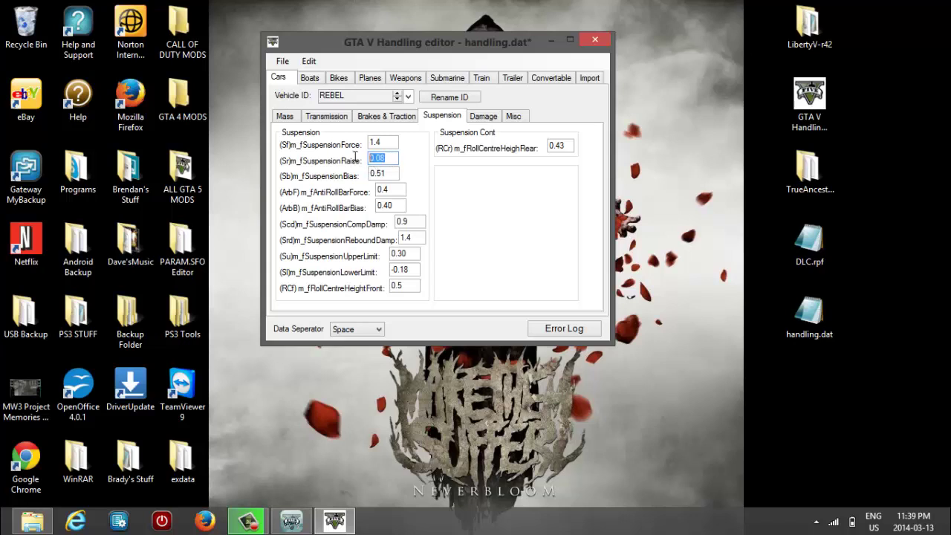
left_click(390, 159)
left_click_drag(383, 158, 349, 167)
left_click(383, 158)
Examine the REBEL's collision, weapon and deformation damage multipliers.
left_click(482, 117)
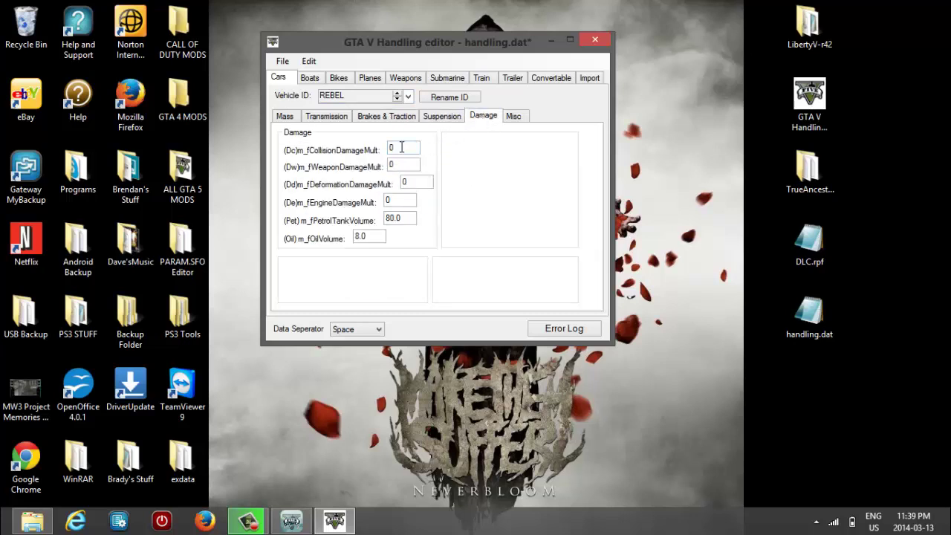
left_click(397, 164)
left_click(401, 146)
left_click(404, 165)
left_click(427, 181)
Set the REBEL's fMass to 30000.0.
left_click(288, 117)
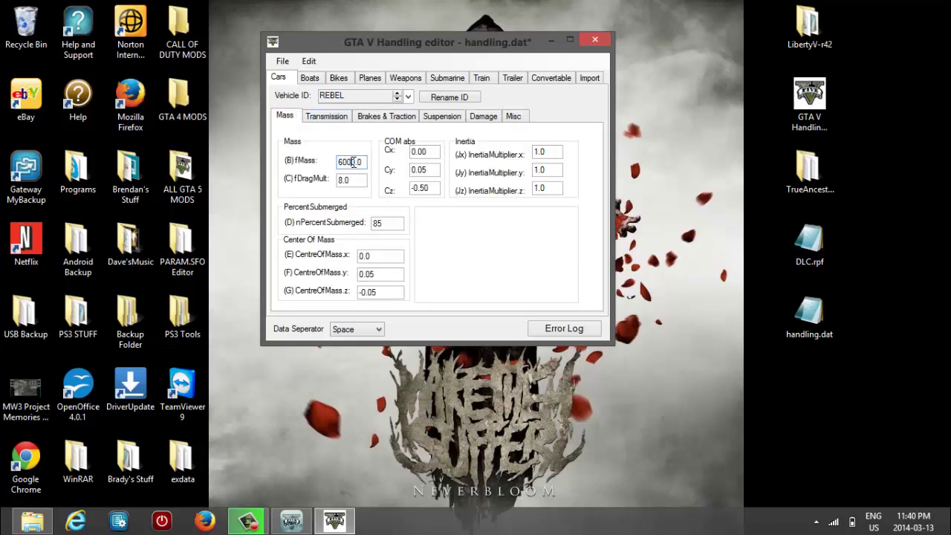
left_click_drag(352, 162, 327, 167)
left_click(339, 161)
key("BackSpace")
type("30")
Examine the REBEL's drive bias among its transmission values and return to its mass values.
left_click(336, 119)
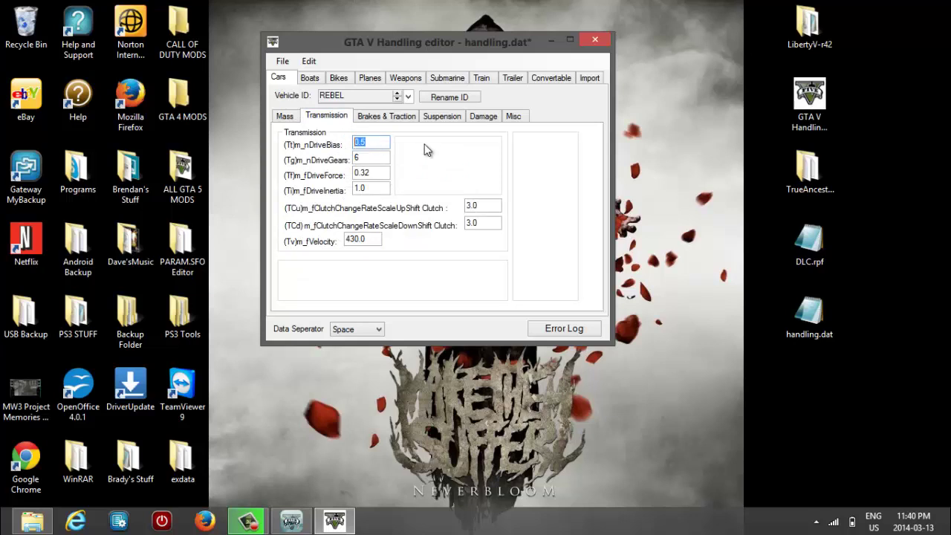
left_click(359, 141)
left_click(361, 118)
left_click(286, 117)
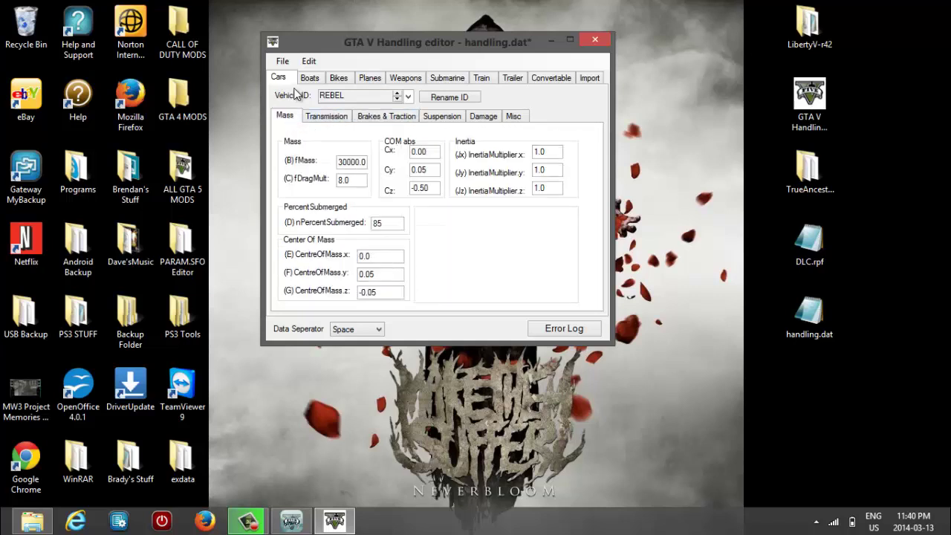
Save the modified handling.dat, dismiss the save message and close the handling editor.
left_click(283, 61)
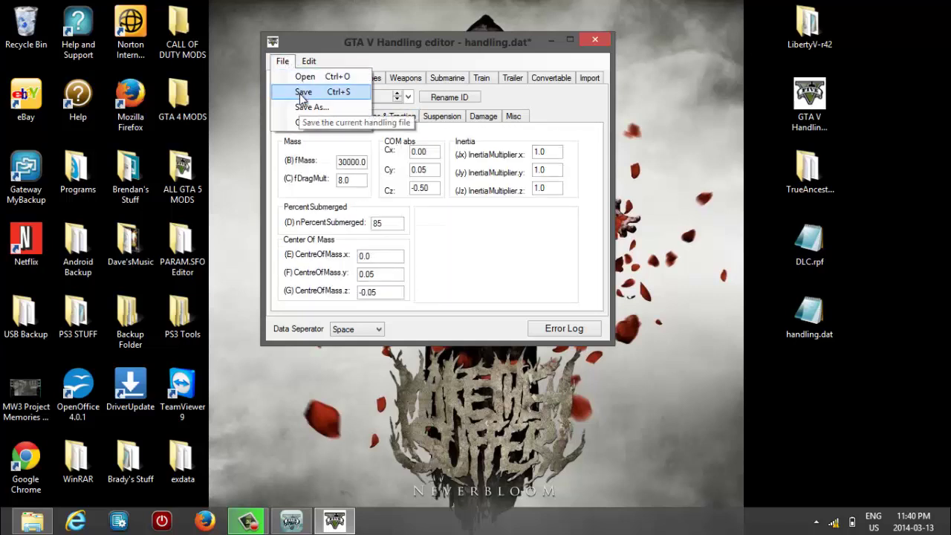
left_click(302, 93)
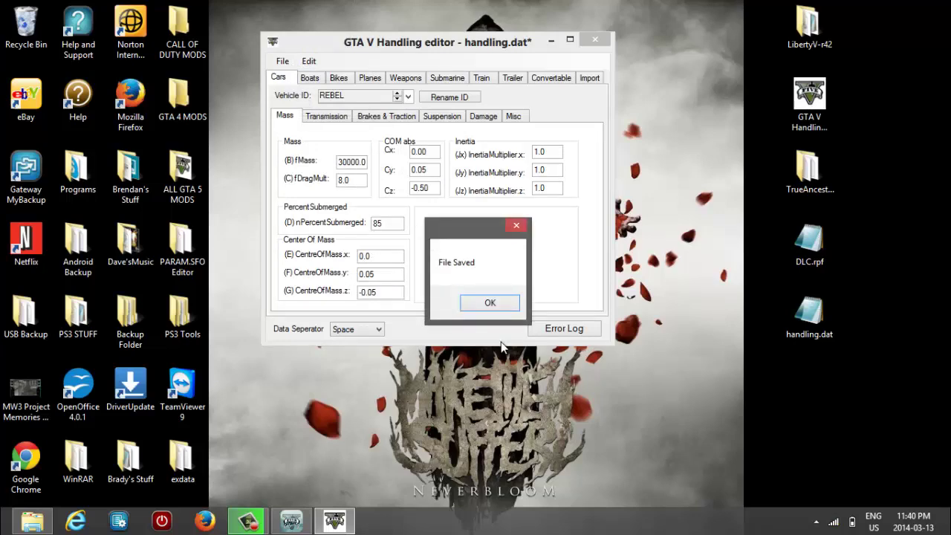
left_click(489, 303)
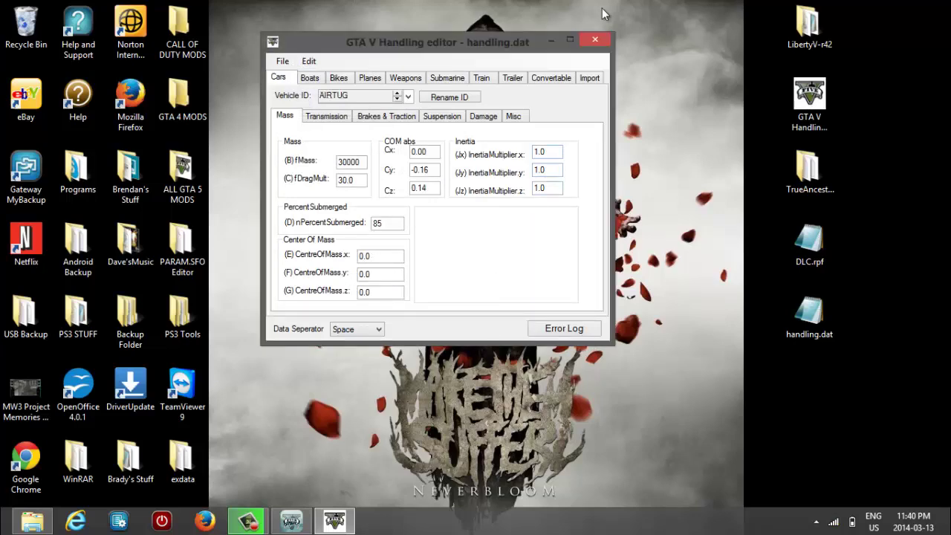
left_click(595, 39)
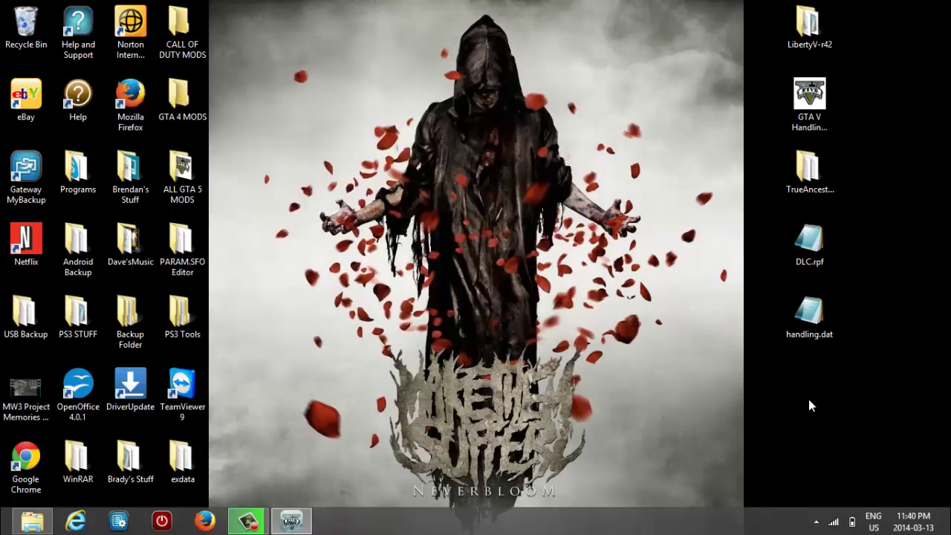
left_click_drag(853, 413, 776, 246)
left_click(804, 290)
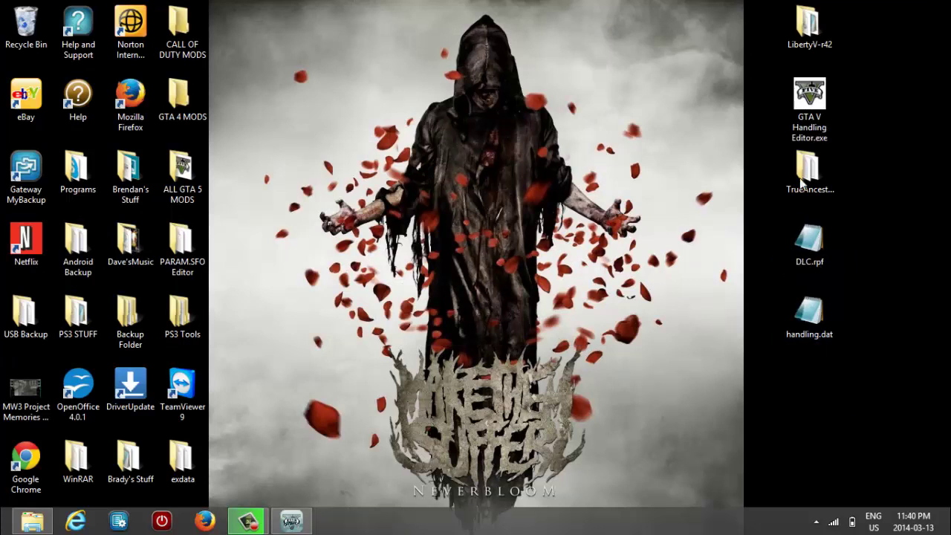
Switch to LibertyV and delete the original handling.dat from the common/data folder of DLC.rpf.
left_click(291, 520)
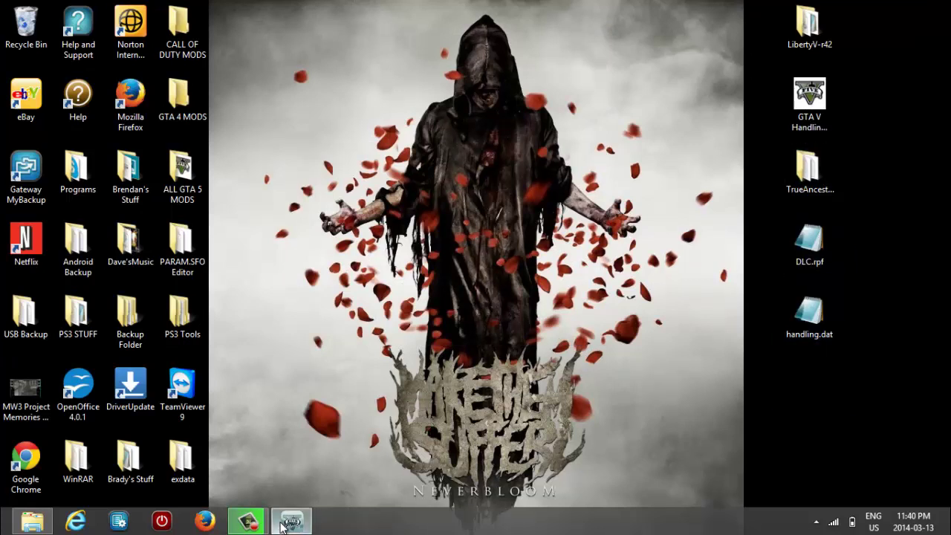
left_click(215, 173)
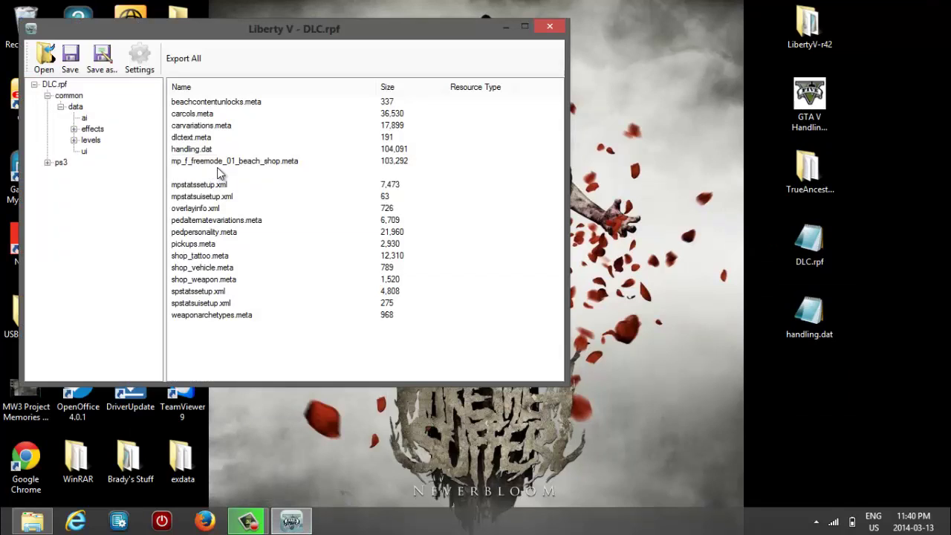
left_click(195, 151)
right_click(196, 151)
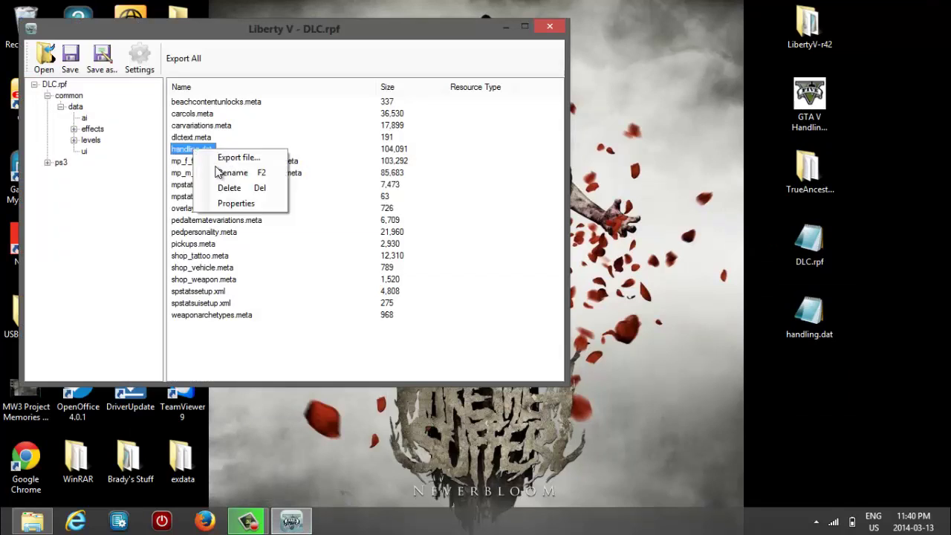
left_click(228, 187)
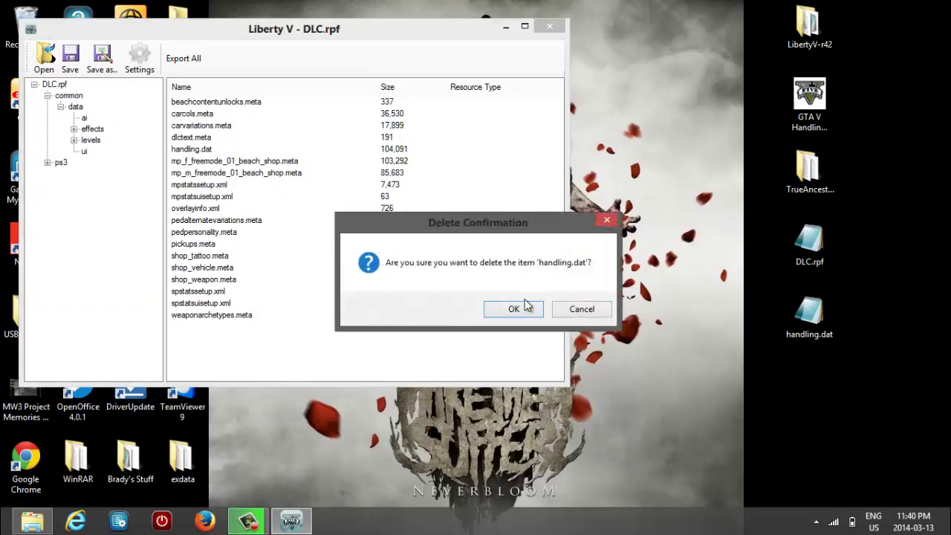
left_click(513, 309)
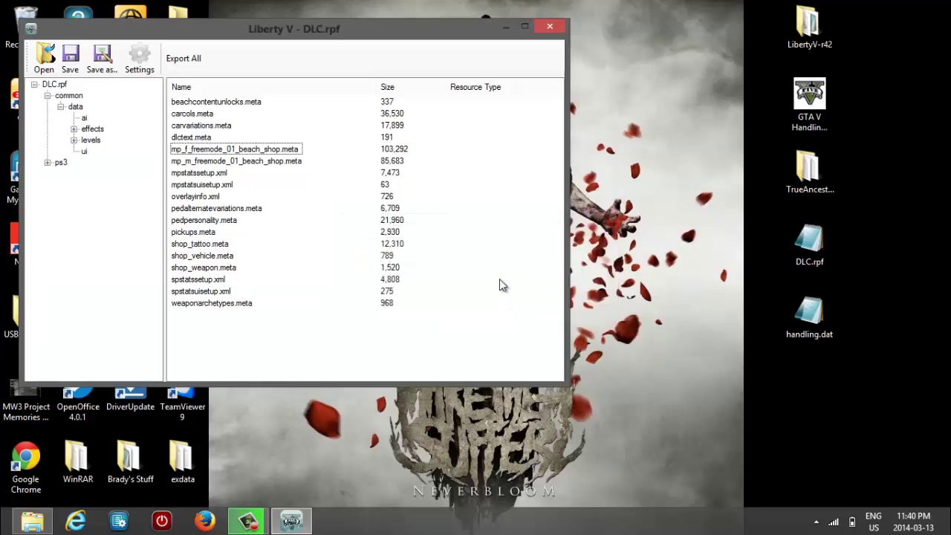
Import the edited handling.dat from the desktop into common/data as a compressed file with the Add operation.
right_click(476, 187)
left_click(479, 160)
right_click(331, 157)
left_click(269, 152)
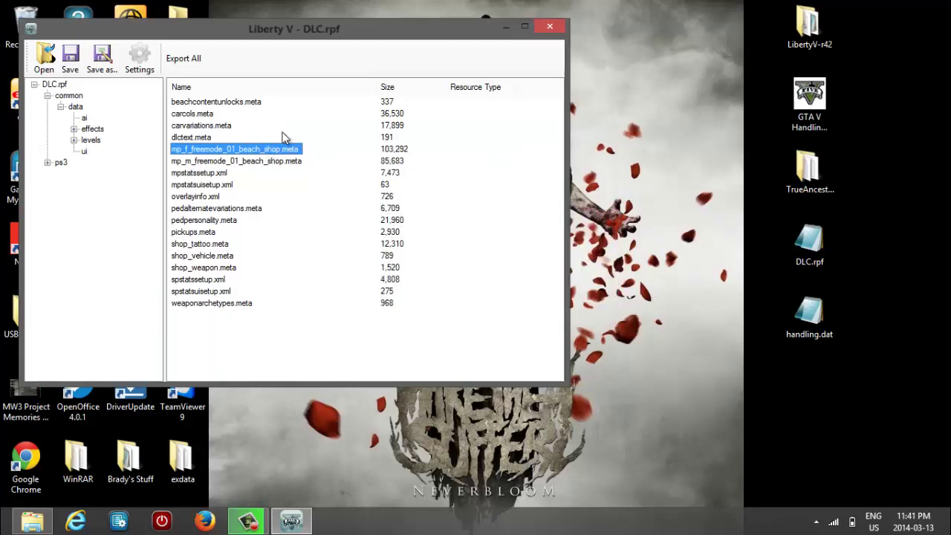
right_click(286, 138)
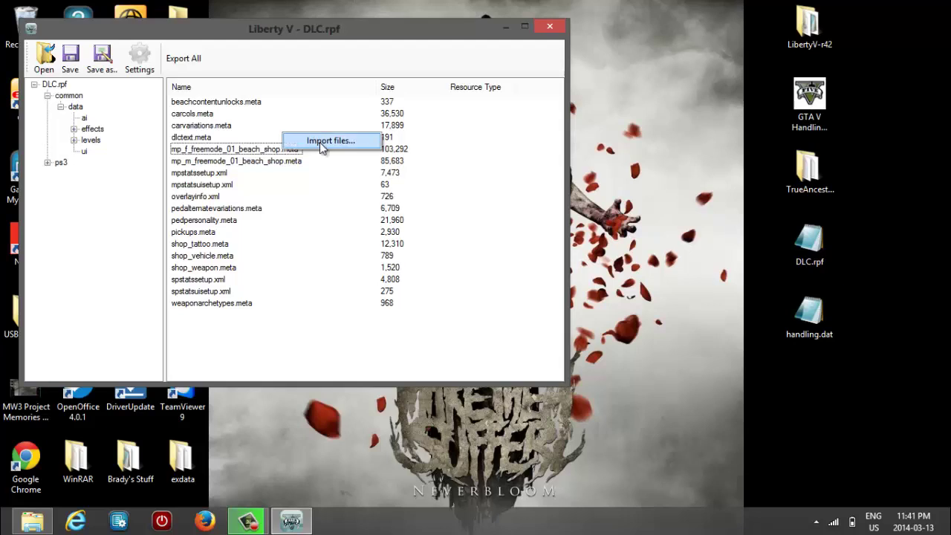
left_click(321, 147)
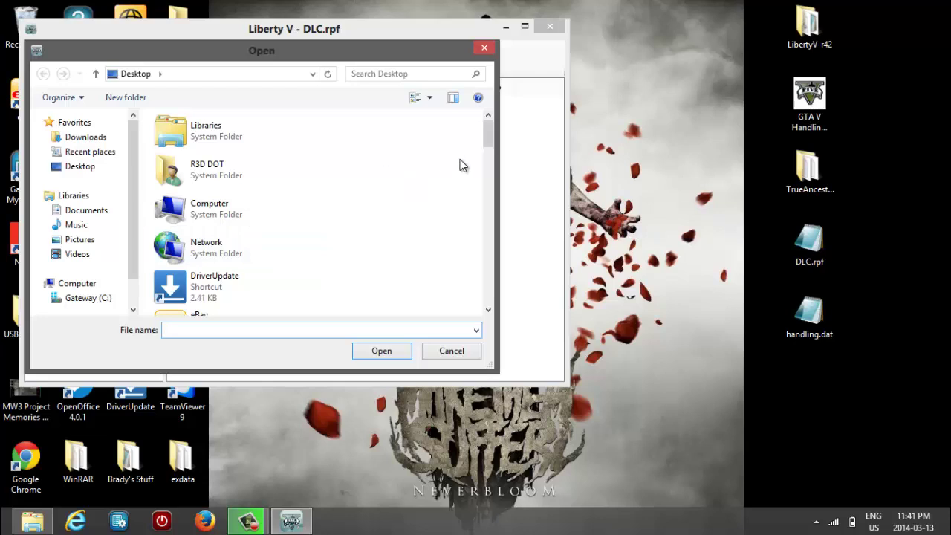
left_click_drag(489, 133, 489, 299)
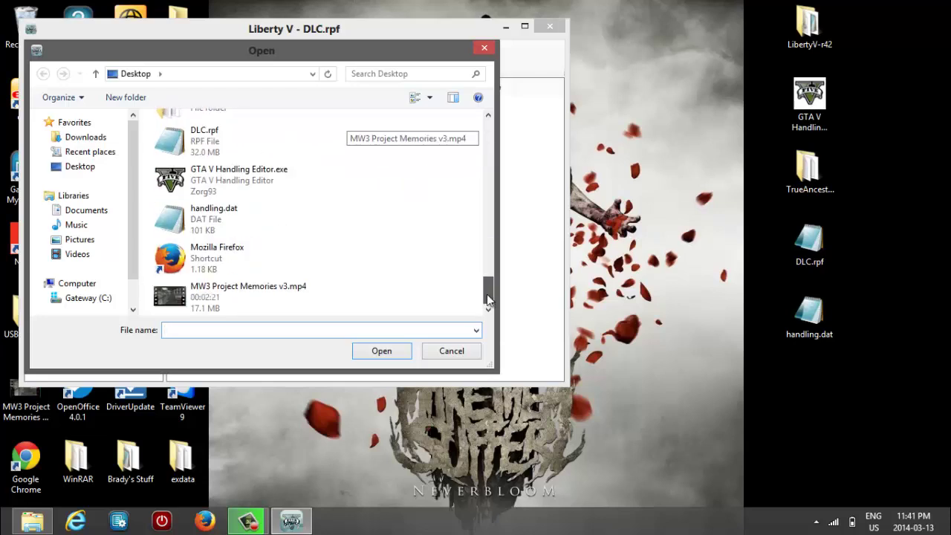
double_click(243, 225)
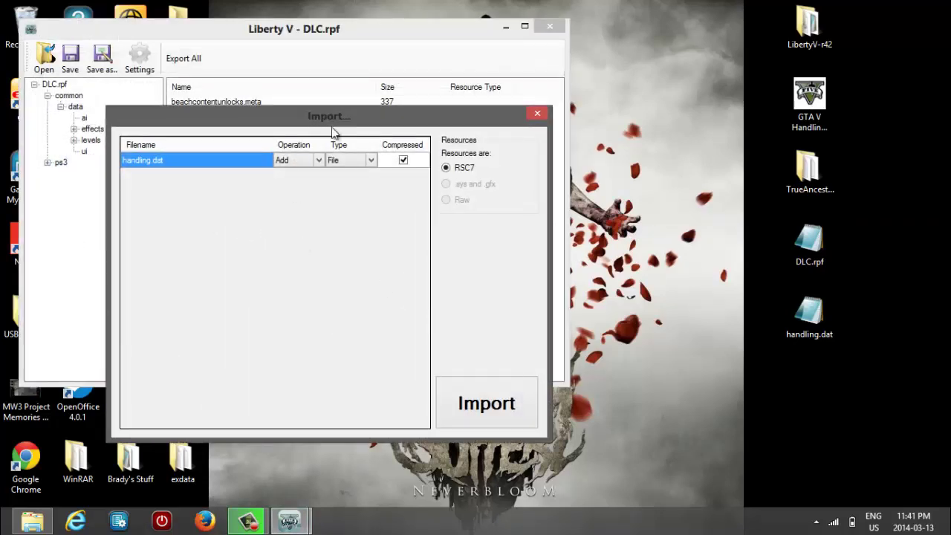
left_click(509, 405)
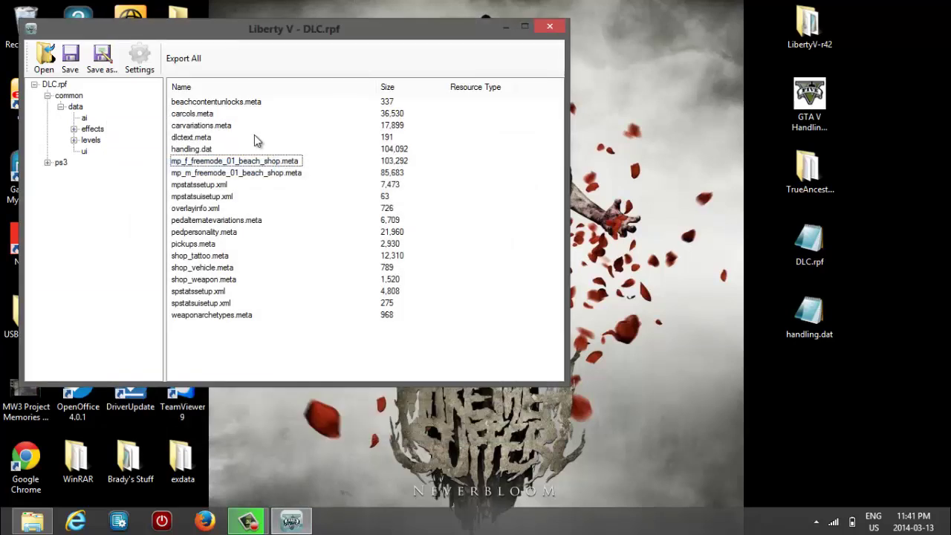
Check the imported handling.dat entry and look through the ai and effects folders under common/data.
left_click(215, 139)
left_click(216, 150)
left_click(234, 154)
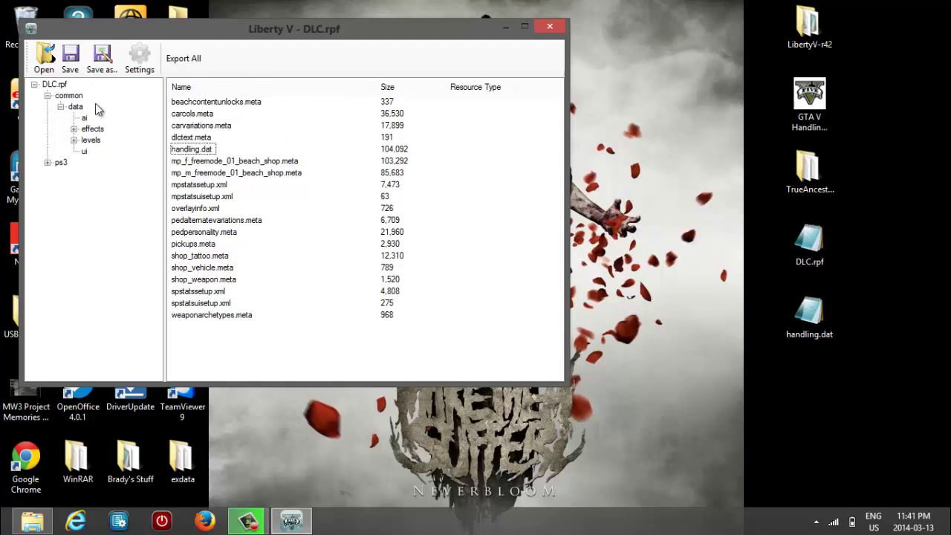
left_click(84, 118)
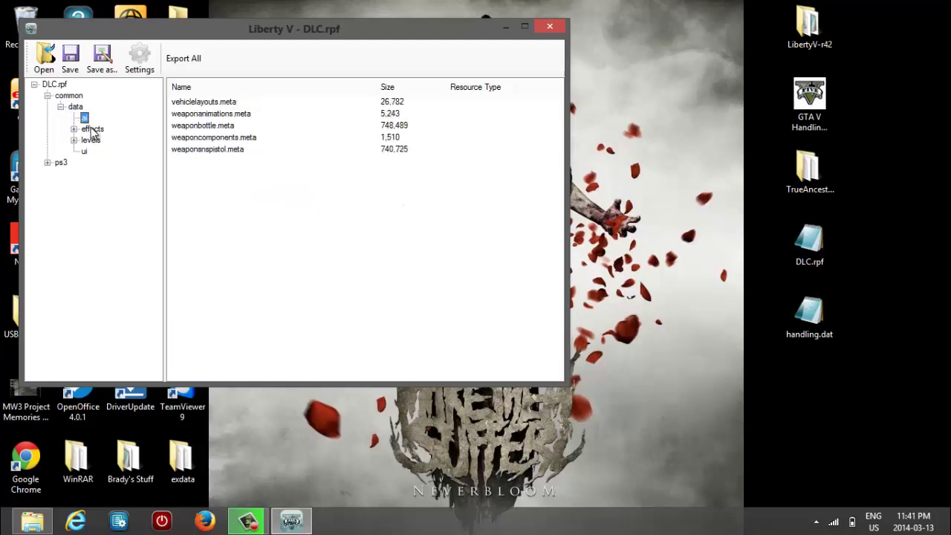
left_click(93, 131)
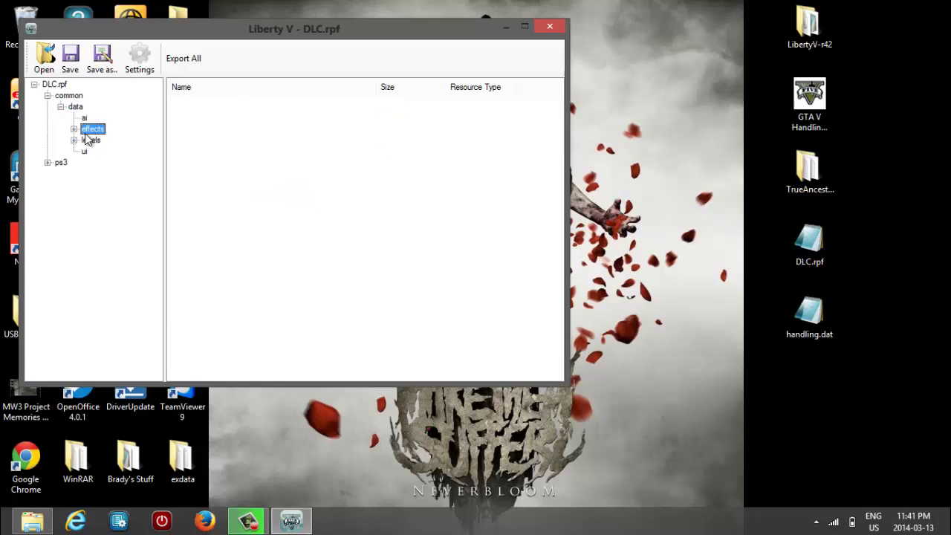
Return to the common/data folder from effects and save all changes to DLC.rpf.
double_click(93, 129)
double_click(93, 129)
left_click(76, 107)
left_click(257, 135)
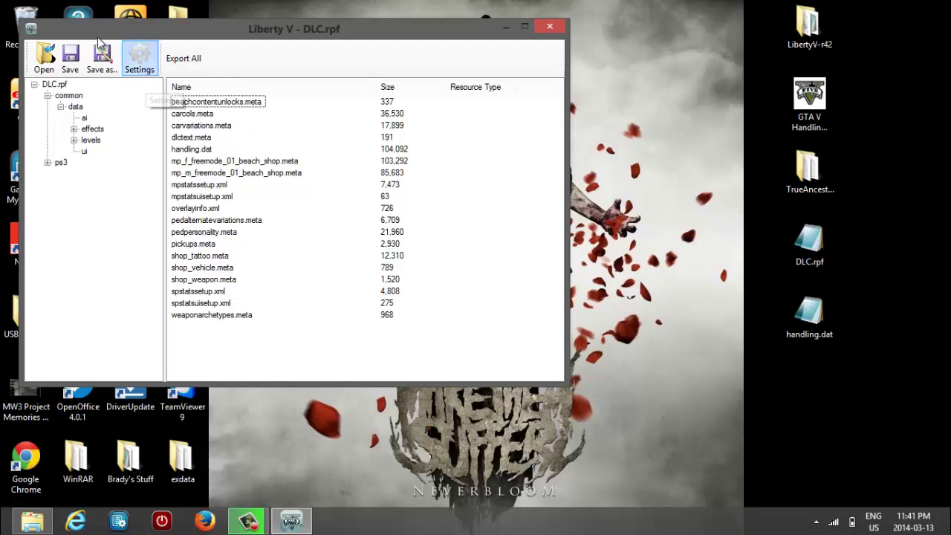
left_click(70, 55)
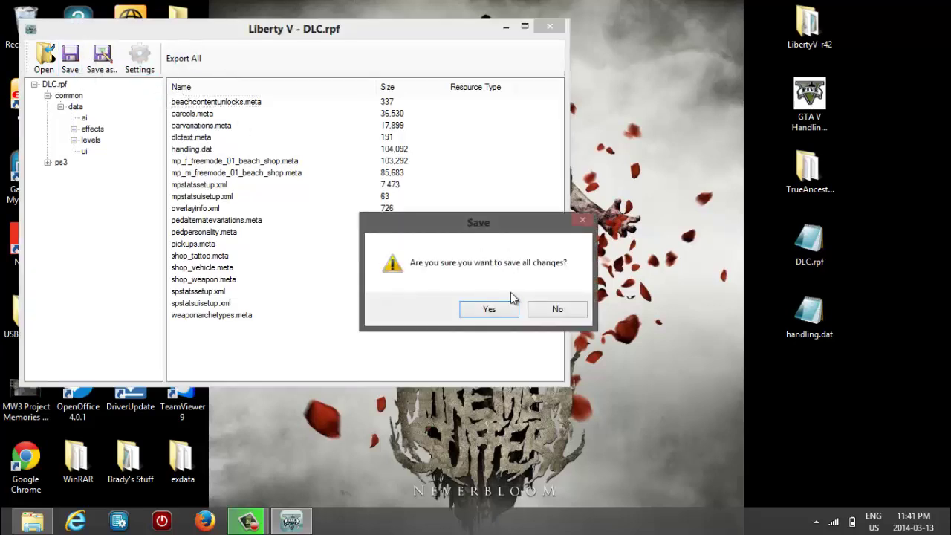
left_click(489, 309)
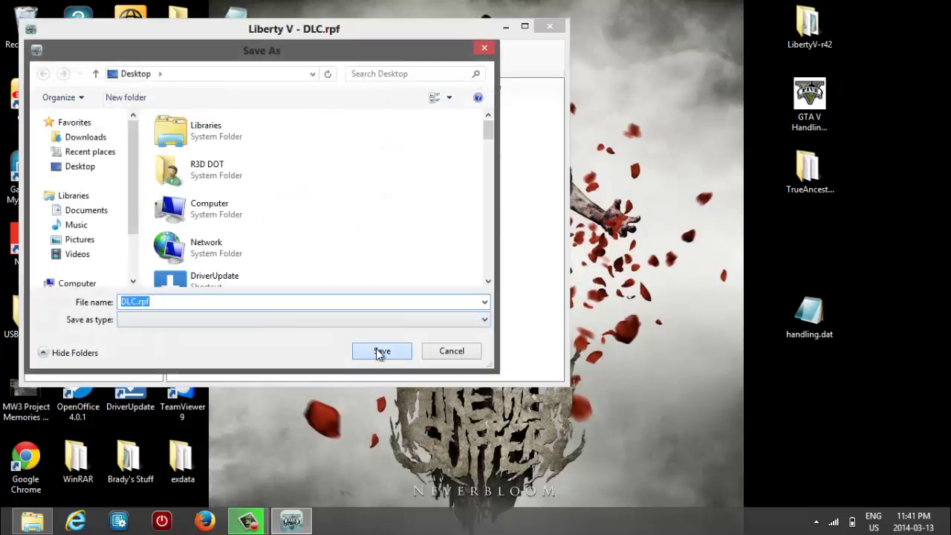
Try to save the archive to the desktop as DLC.rpf over the existing file.
left_click(380, 354)
left_click(516, 263)
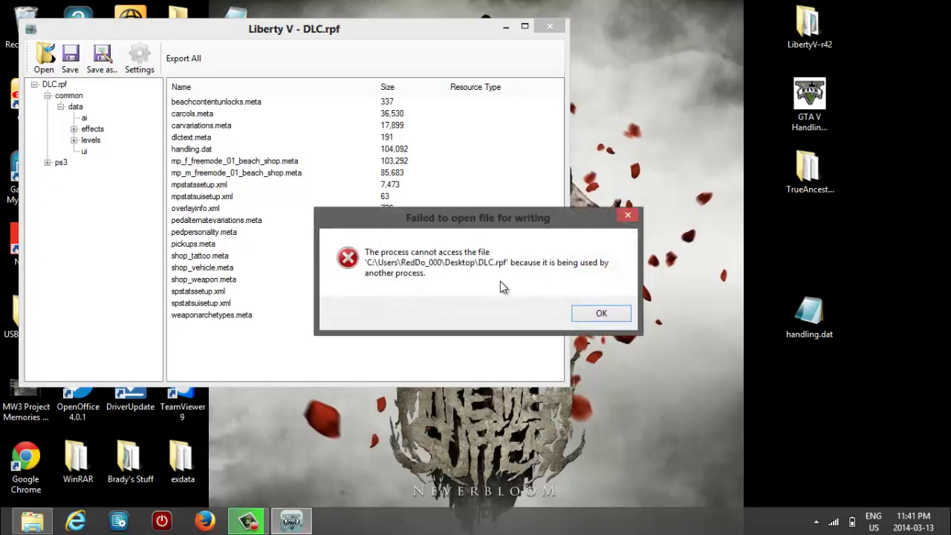
left_click(606, 314)
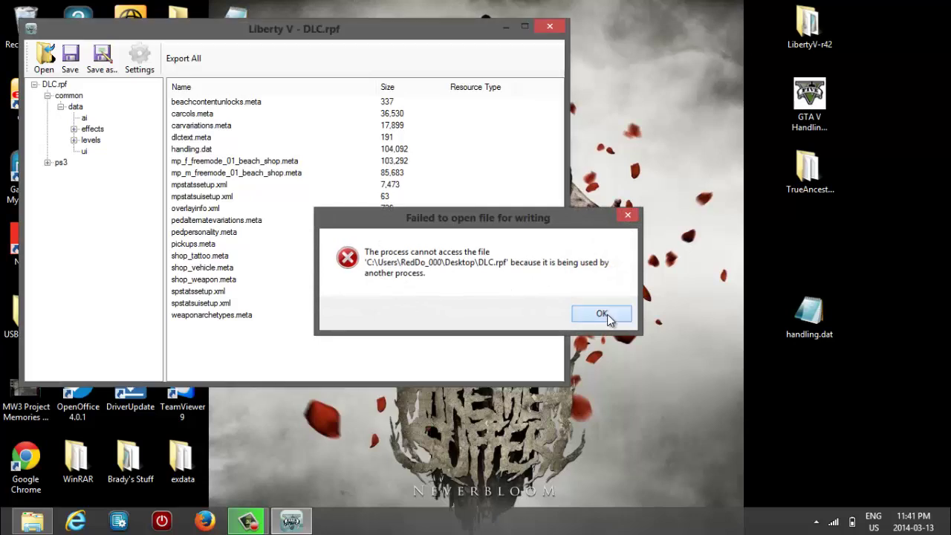
Select handling.dat, save all archive changes in place and close LibertyV.
left_click(227, 126)
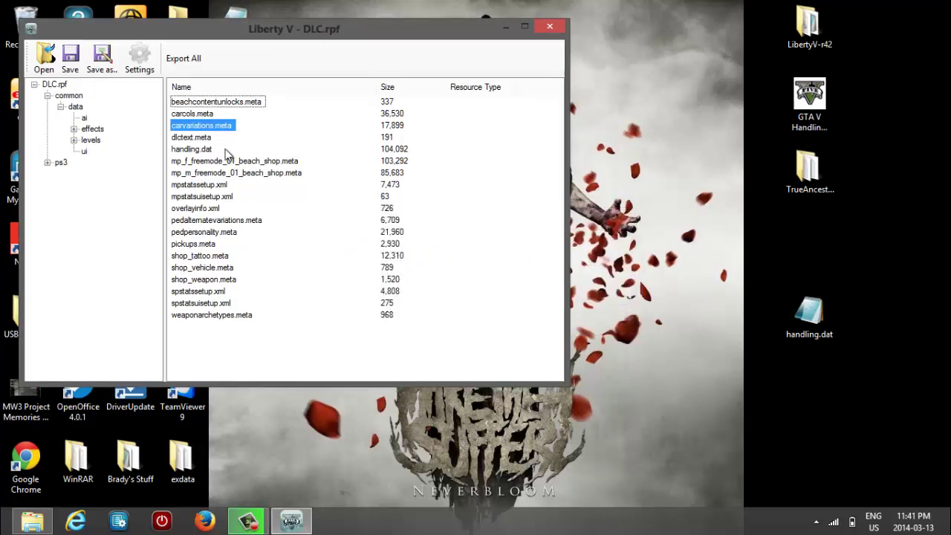
left_click(190, 149)
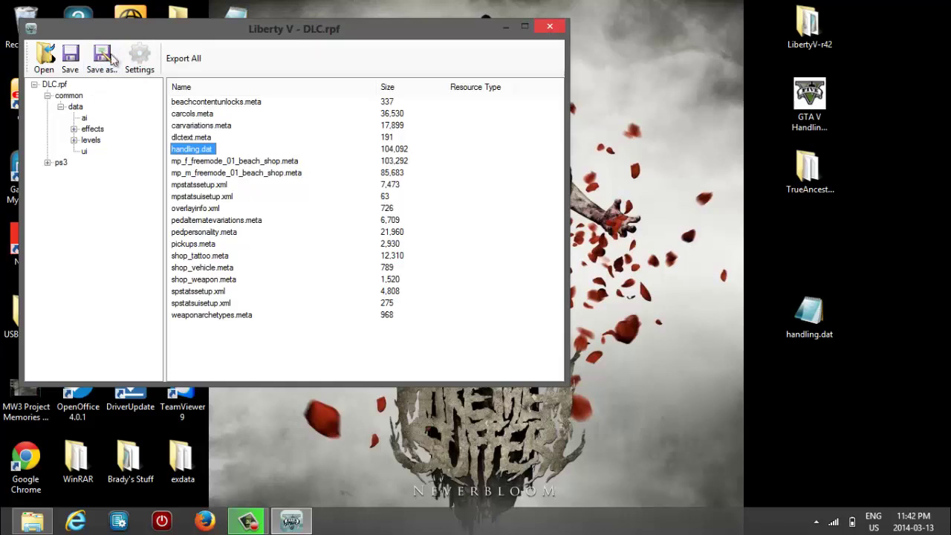
left_click(70, 66)
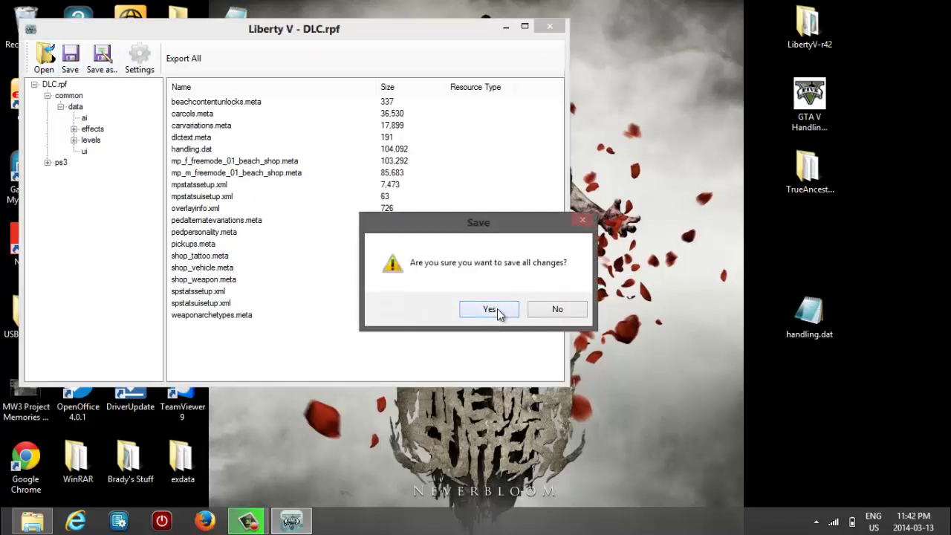
left_click(495, 310)
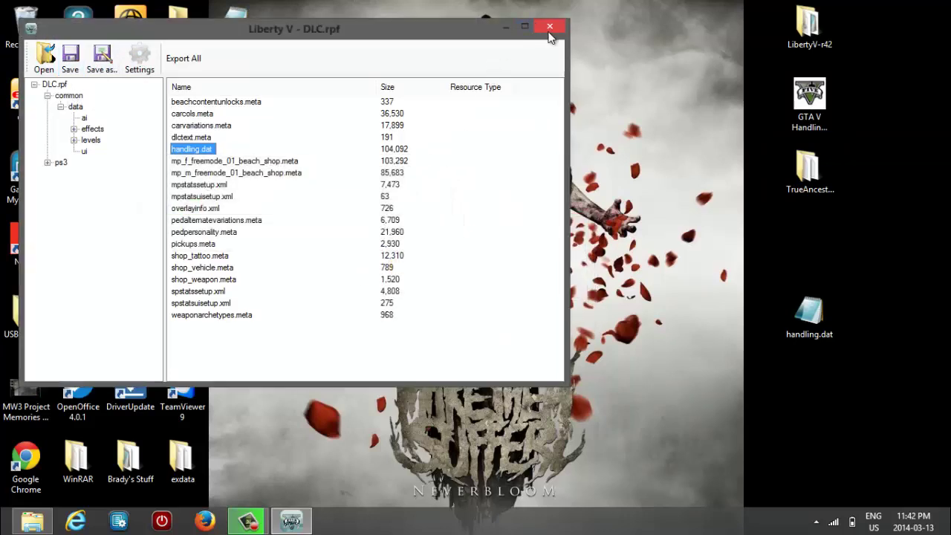
left_click(550, 29)
Arrange the desktop icons so that handling.dat and DLC.rpf sit below the TrueAncestor folder.
left_click_drag(809, 312, 813, 245)
left_click(830, 246)
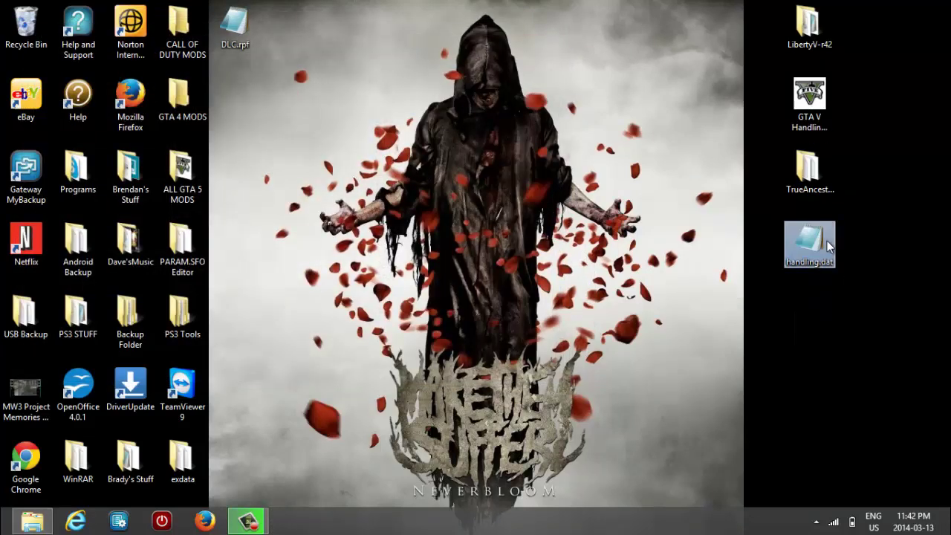
left_click(288, 19)
left_click_drag(241, 28, 848, 336)
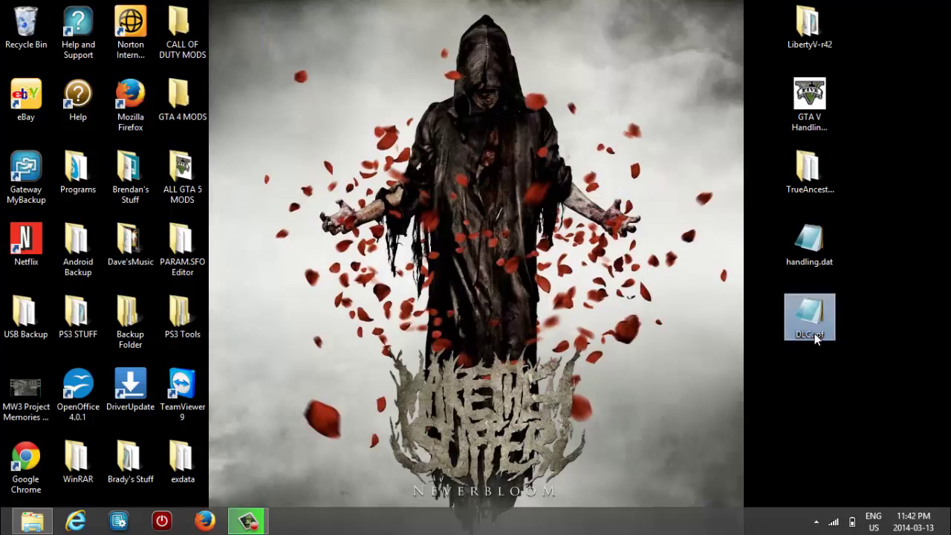
Rename DLC.rpf on the desktop to DLC.dat.
right_click(825, 330)
left_click(787, 297)
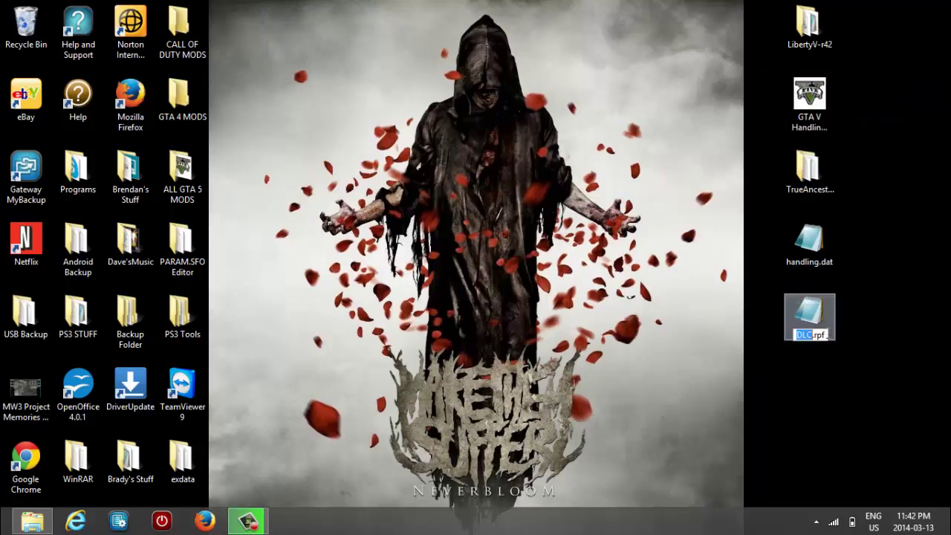
left_click(826, 336)
key("BackSpace")
key("BackSpace")
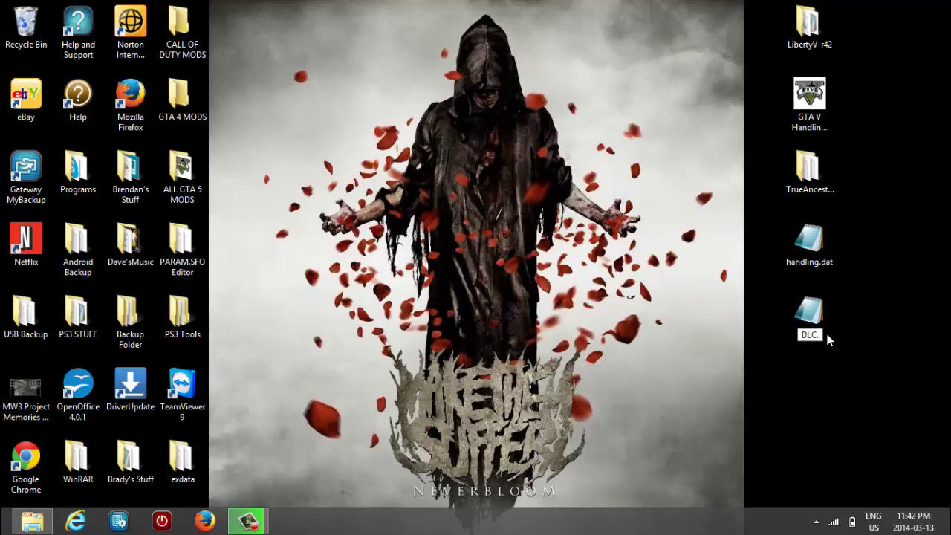
type("dat")
key("Return")
left_click(537, 265)
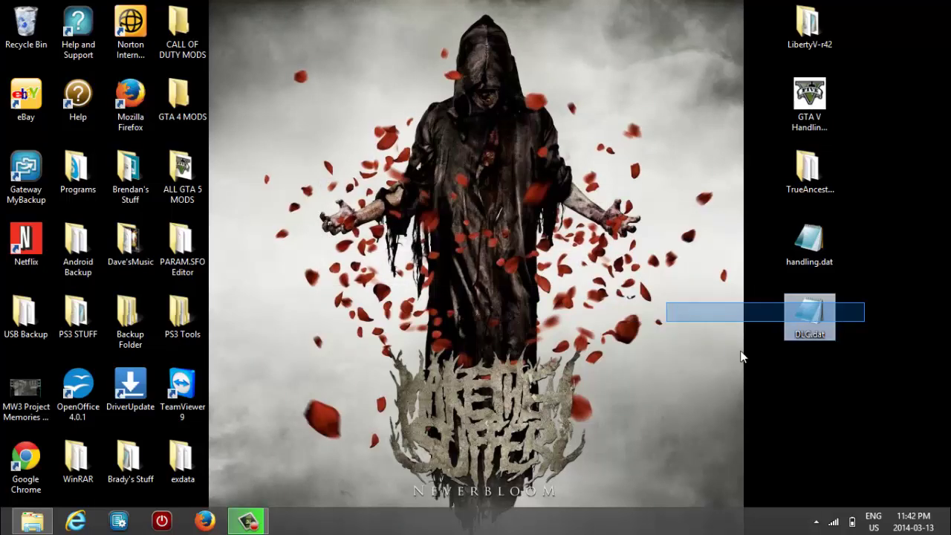
left_click_drag(741, 356, 846, 356)
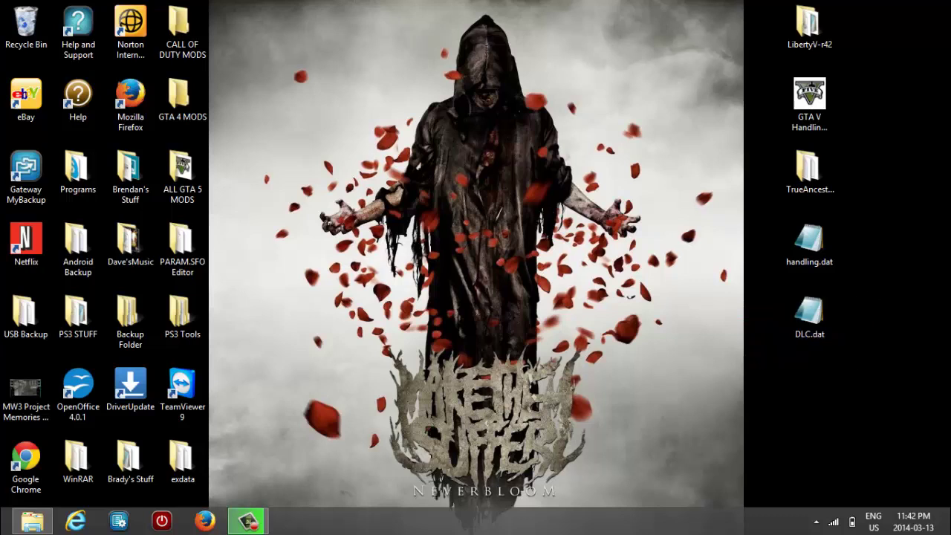
Delete the old DLC.edat from the rebuilder's edat folder and move DLC.dat there from the desktop.
mouse_move(32, 525)
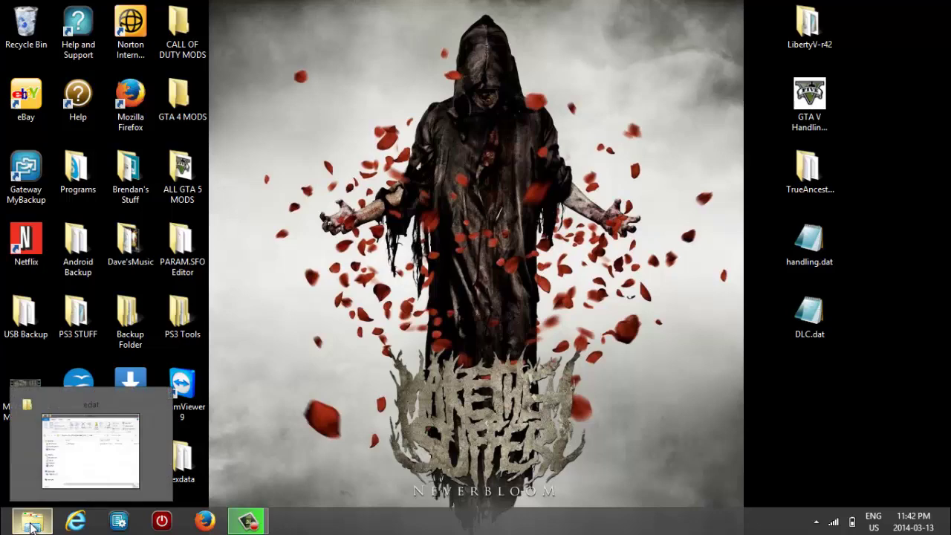
left_click(53, 491)
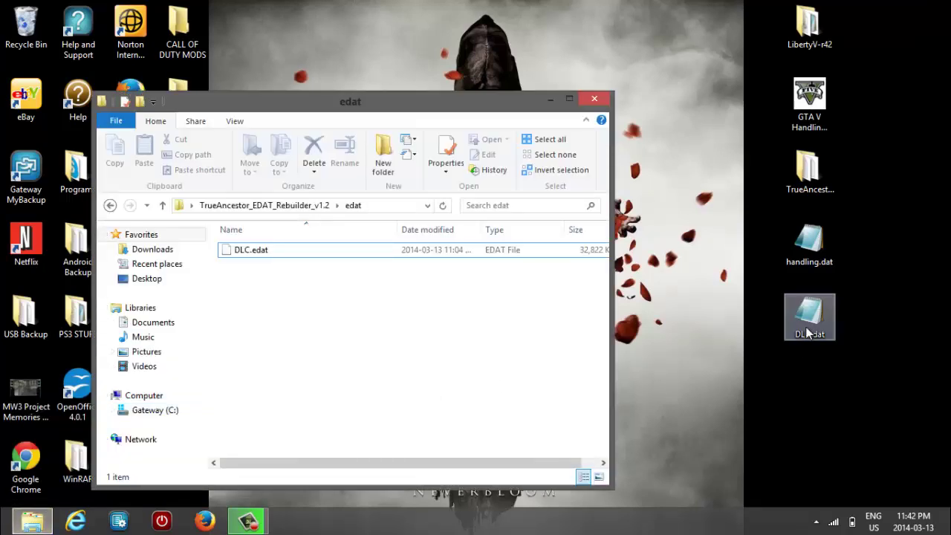
left_click(388, 251)
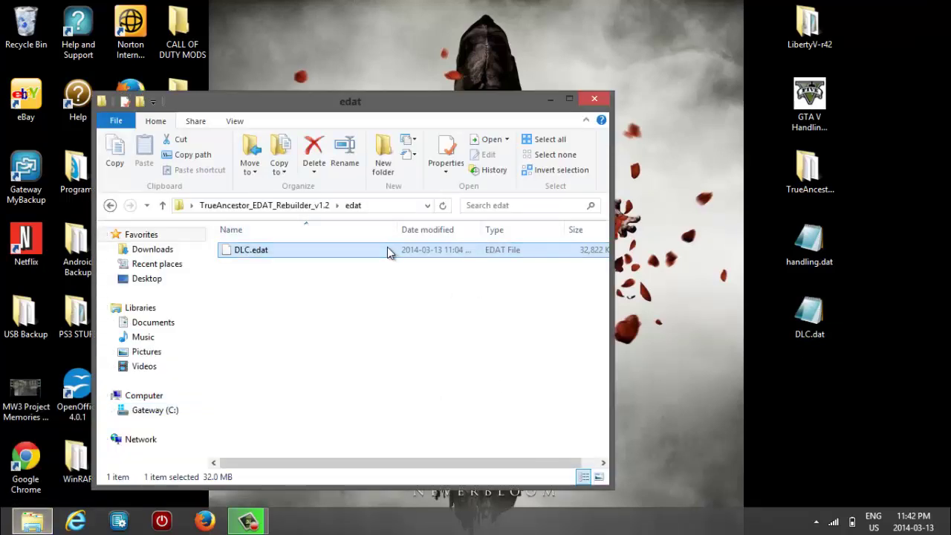
right_click(388, 251)
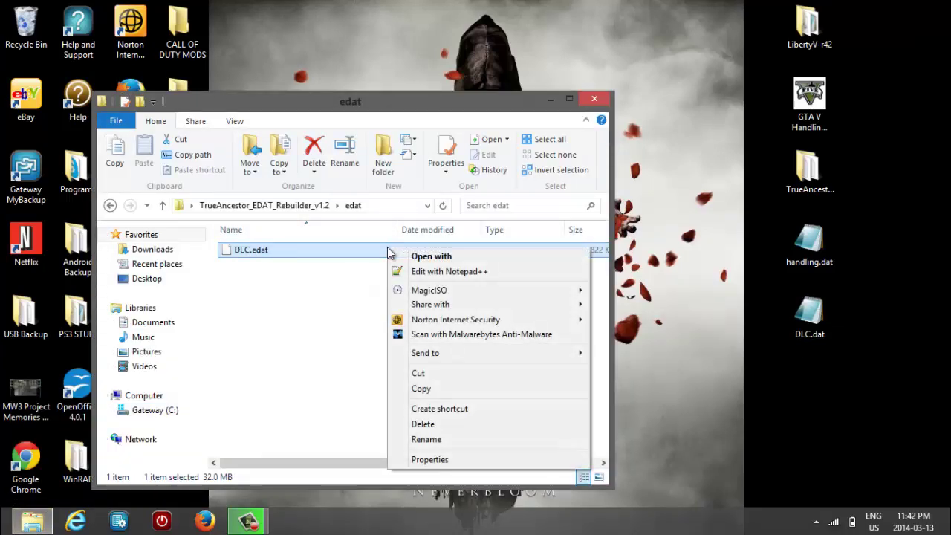
left_click(471, 425)
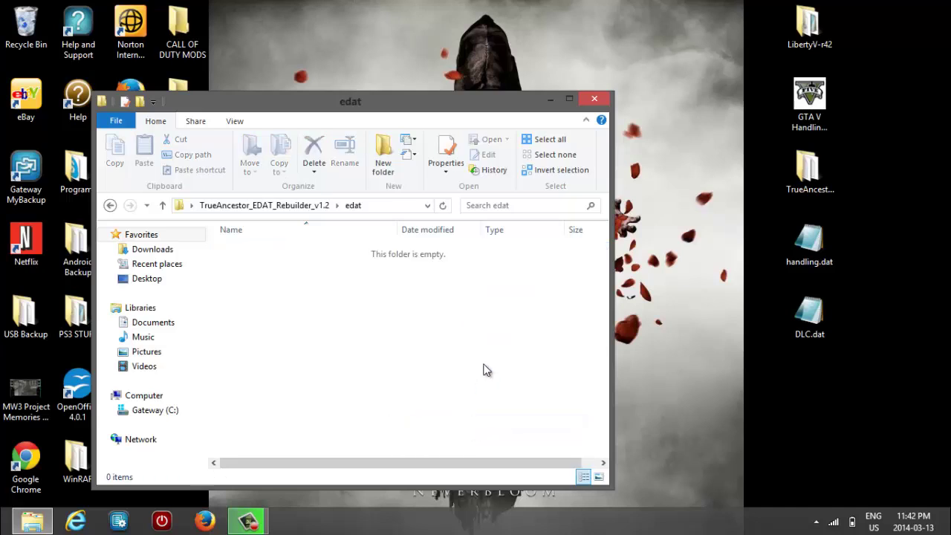
left_click_drag(811, 318, 475, 318)
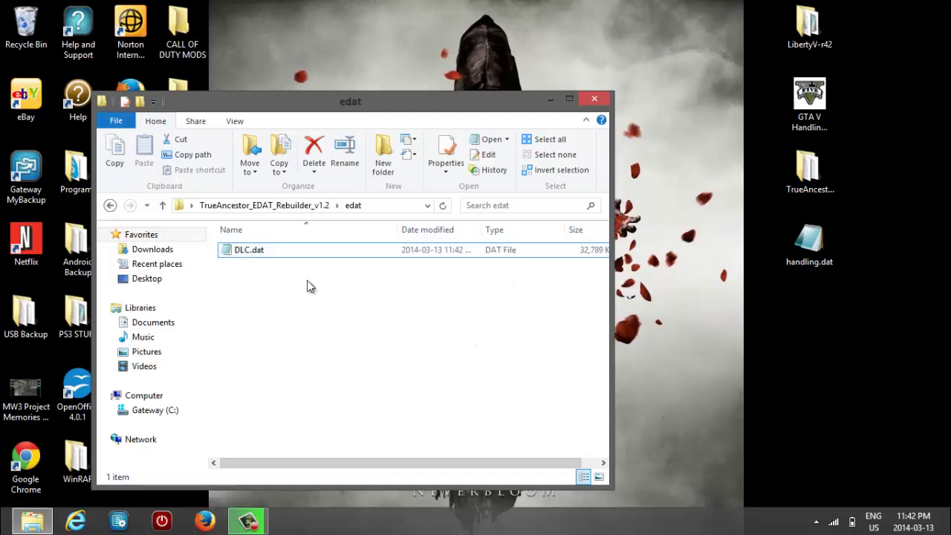
Open KLicence + Content ID.txt from the TrueAncestor_EDAT_Rebuilder_v1.2 folder, then narrow the Notepad window and place it beside the folder window.
left_click(110, 205)
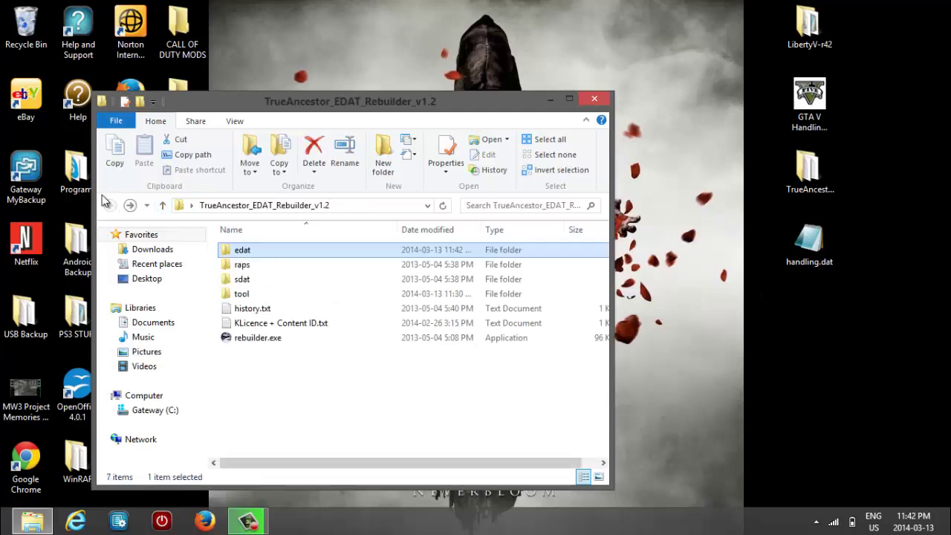
double_click(301, 324)
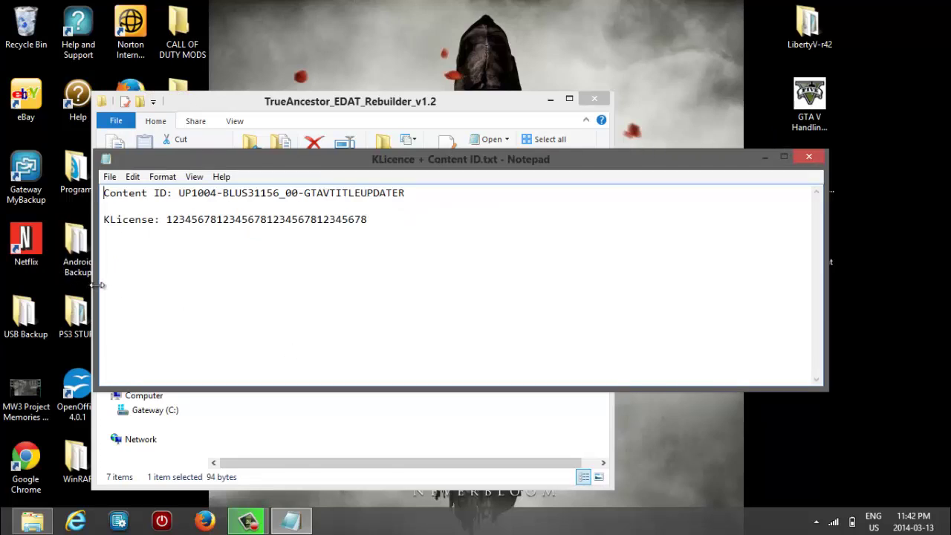
left_click_drag(98, 285, 477, 304)
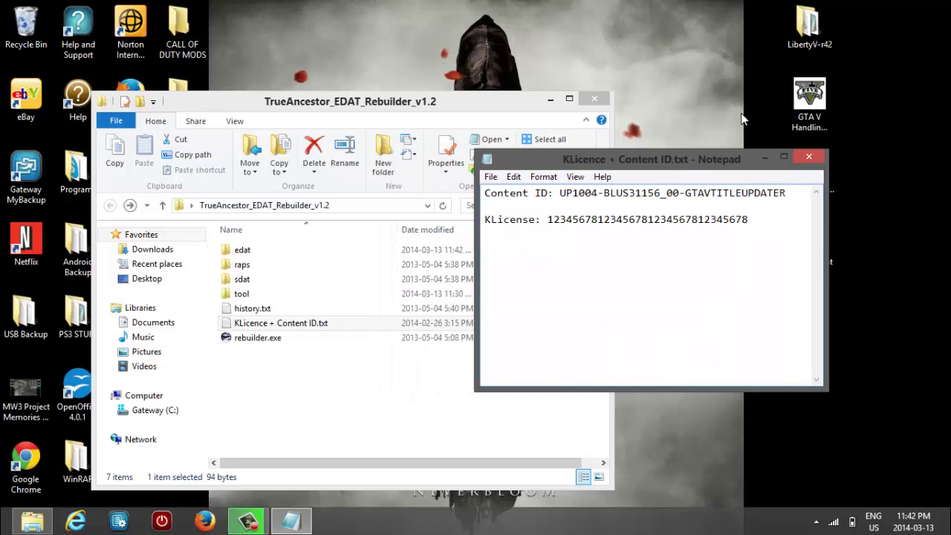
left_click_drag(667, 156, 796, 83)
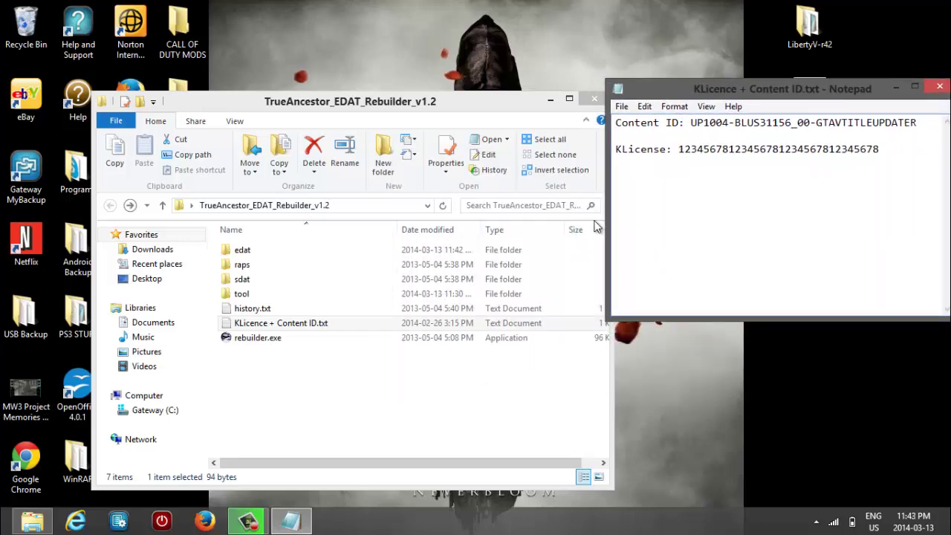
Run rebuilder.exe and choose option 2, Encrypt File to EDAT, in batch mode with b.
double_click(258, 339)
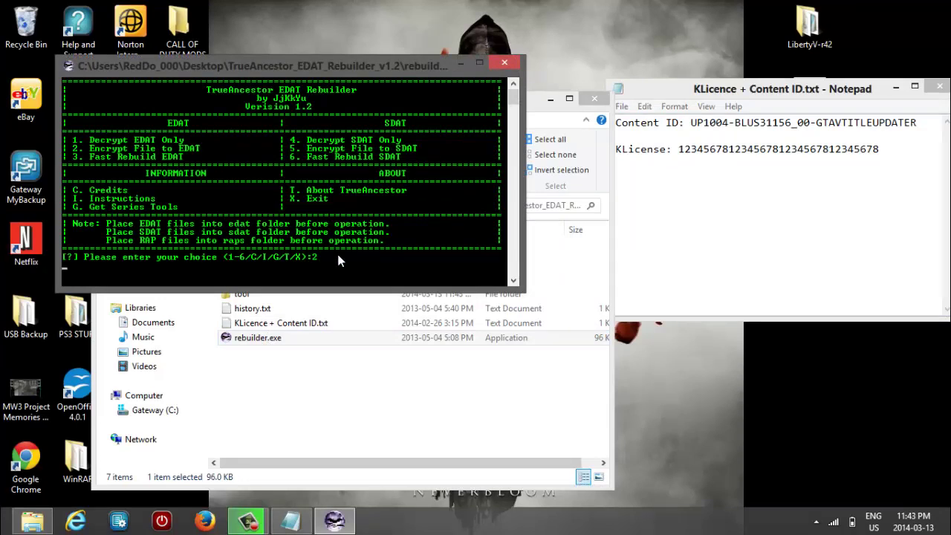
key("Return")
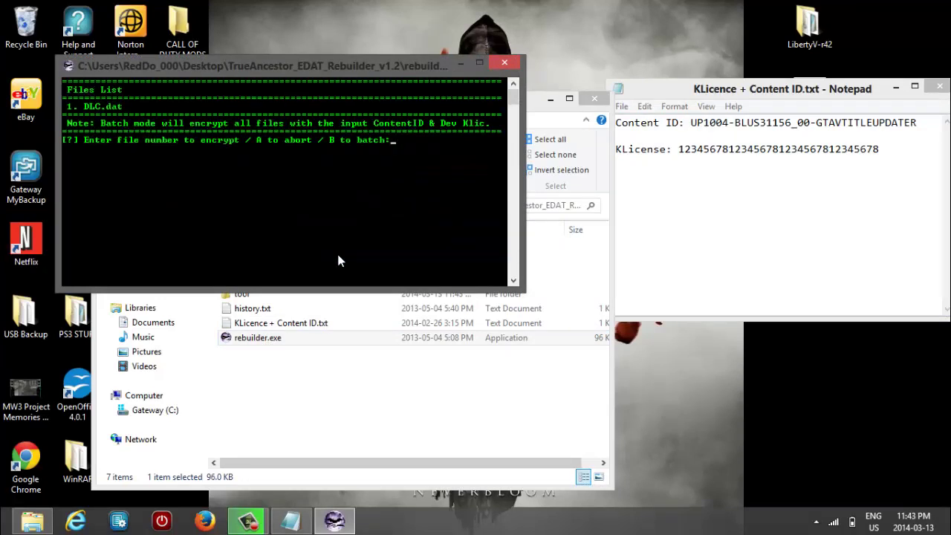
type("b")
key("Return")
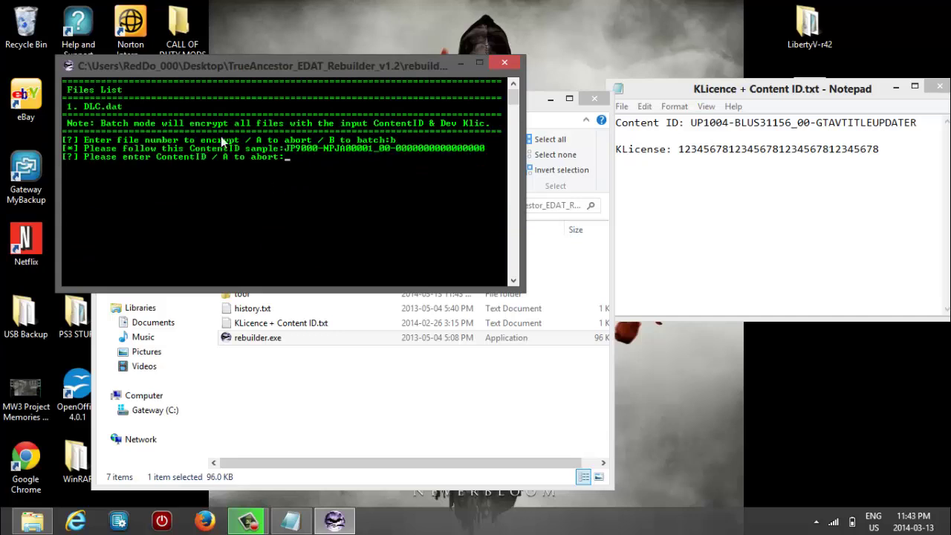
Copy the Content ID UP1004-BLUS31156_00-GTAVTITLEUPDATER from the text file and submit it at the rebuilder's ContentID prompt.
left_click_drag(695, 124, 920, 123)
right_click(895, 122)
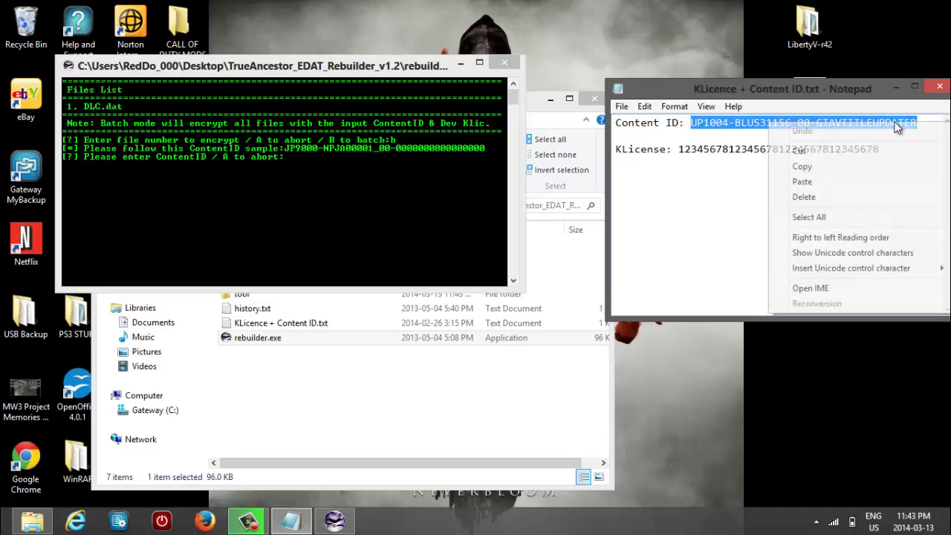
left_click(788, 166)
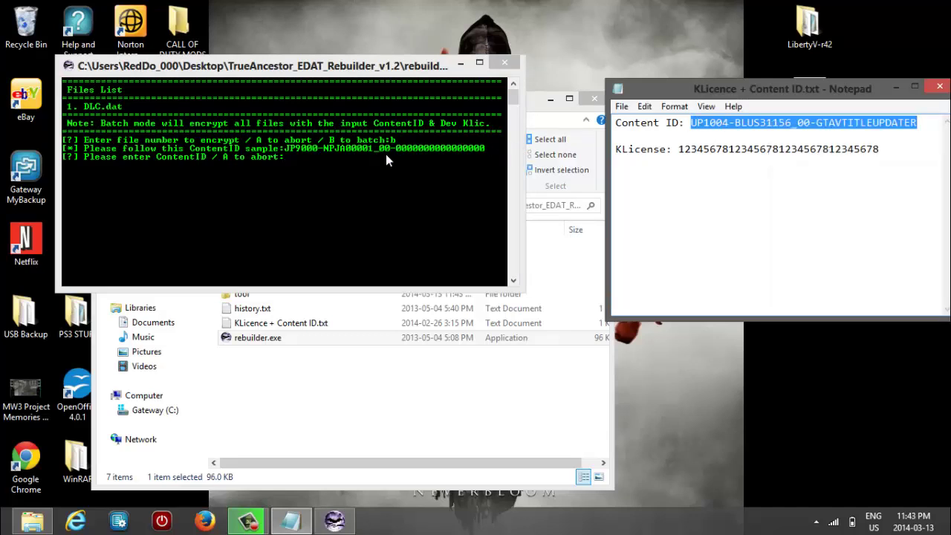
left_click(377, 171)
right_click(377, 171)
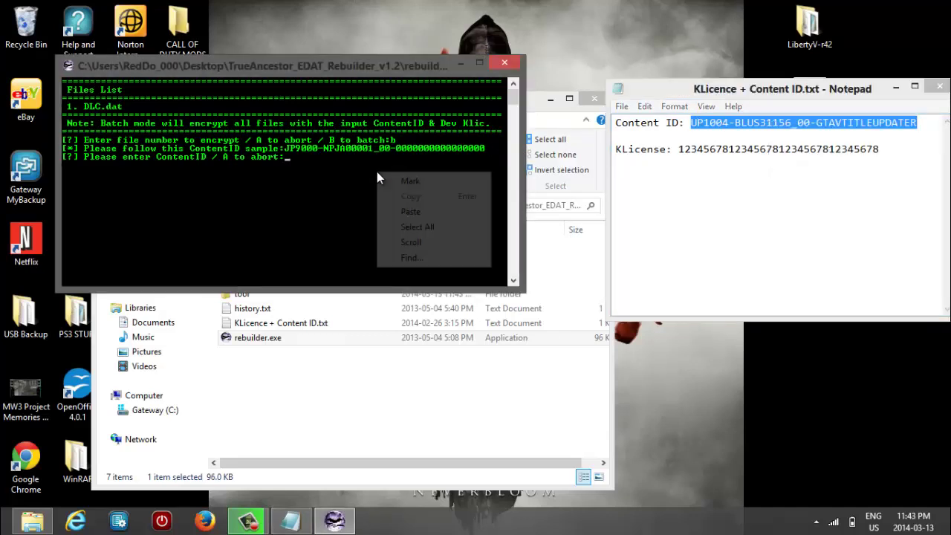
left_click(407, 213)
key("Return")
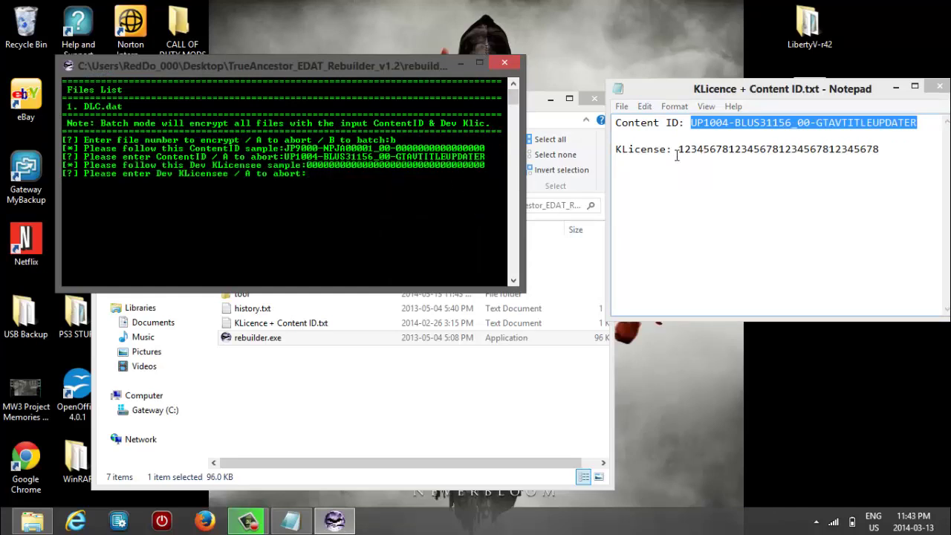
Copy the KLicense from the text file and submit it at the rebuilder's Dev KLicensee prompt to encrypt DLC.dat.
left_click_drag(679, 150, 874, 152)
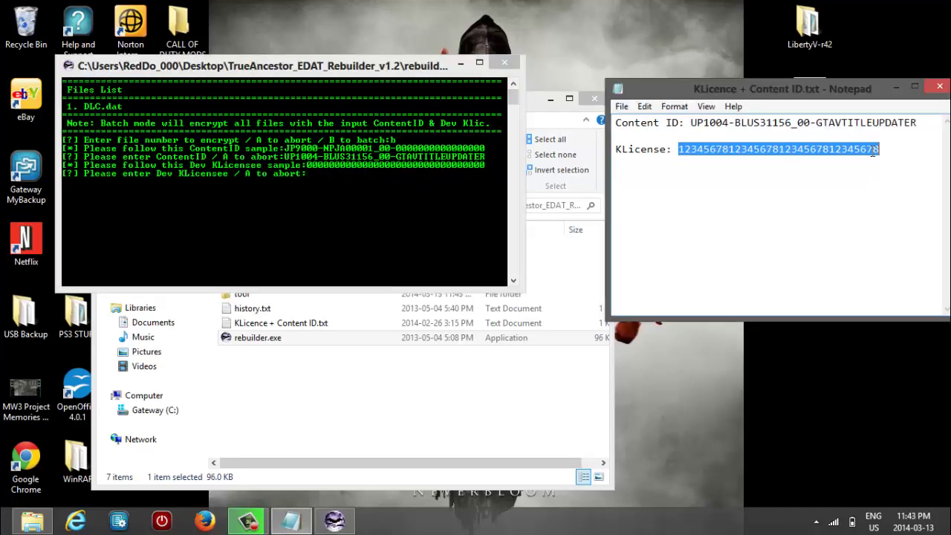
right_click(858, 146)
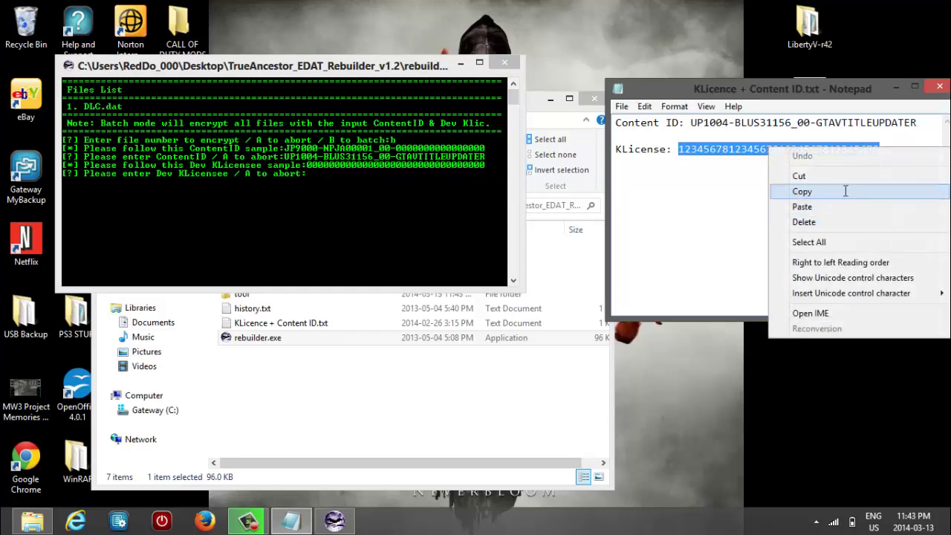
left_click(861, 191)
left_click(400, 191)
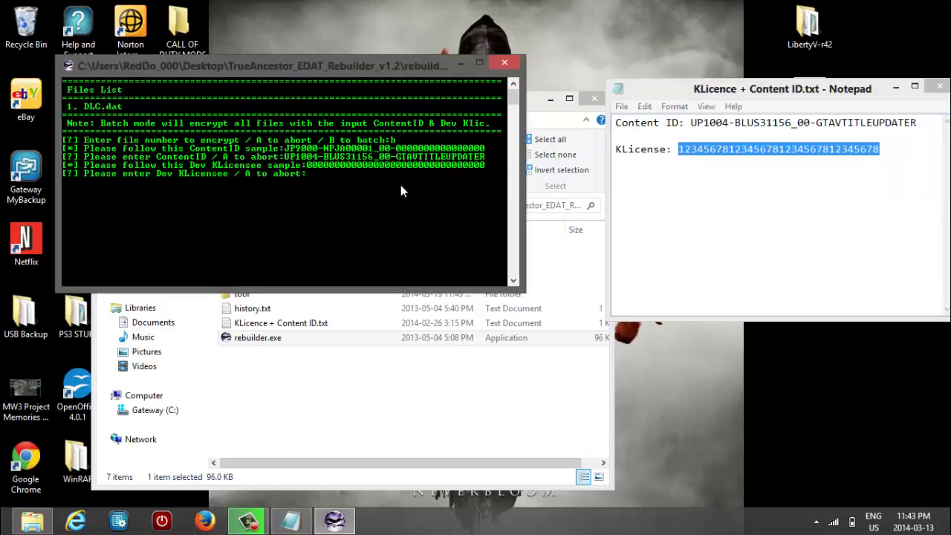
right_click(400, 187)
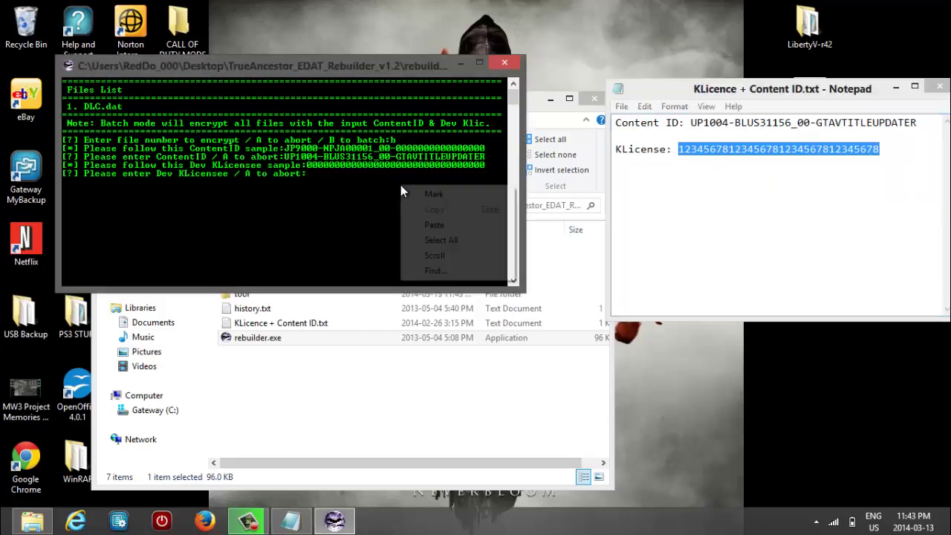
left_click(435, 226)
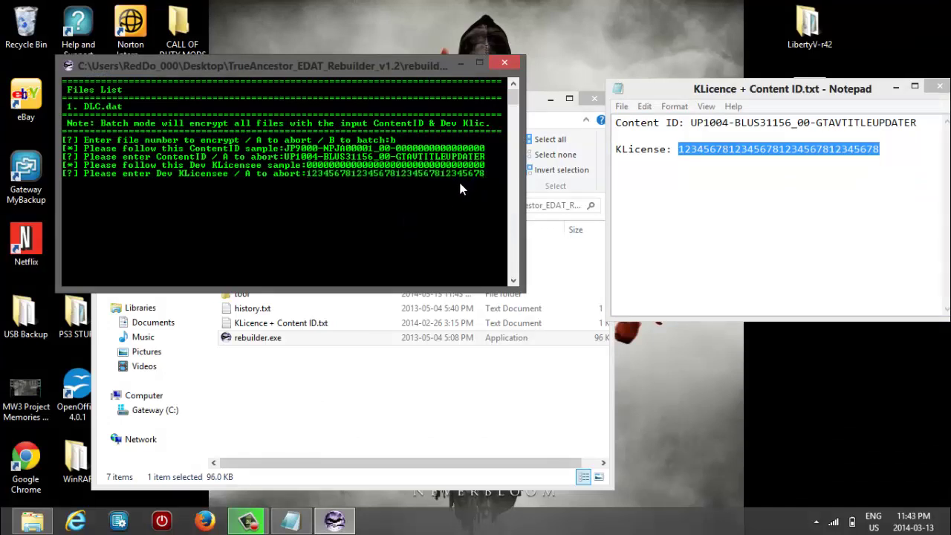
key("Return")
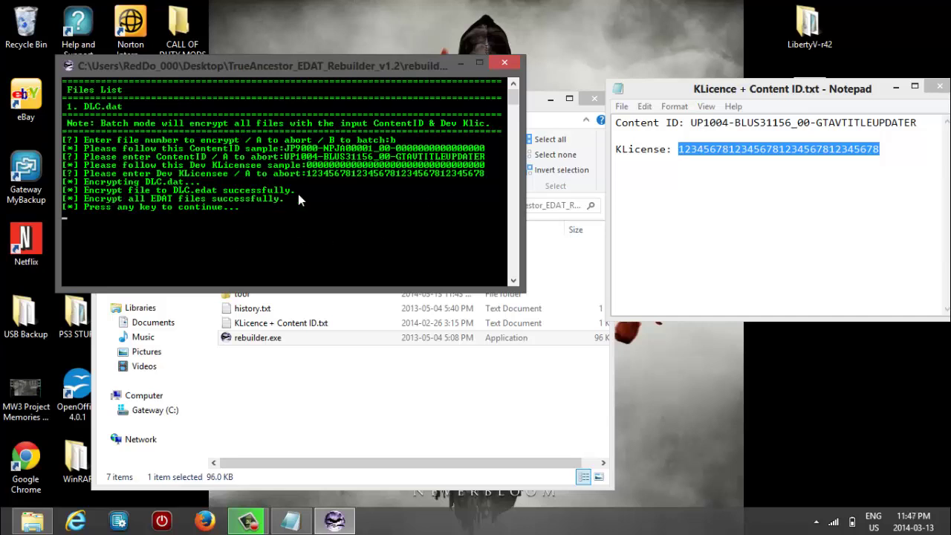
Close the rebuilder console and select the encrypted DLC.edat in the TrueAncestor_EDAT_Rebuilder_v1.2 edat folder.
left_click(499, 63)
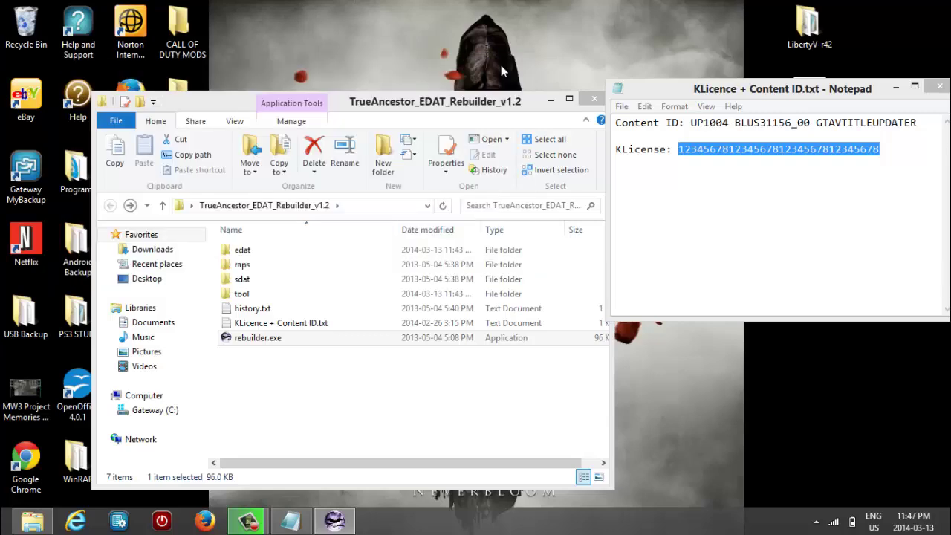
left_click(276, 255)
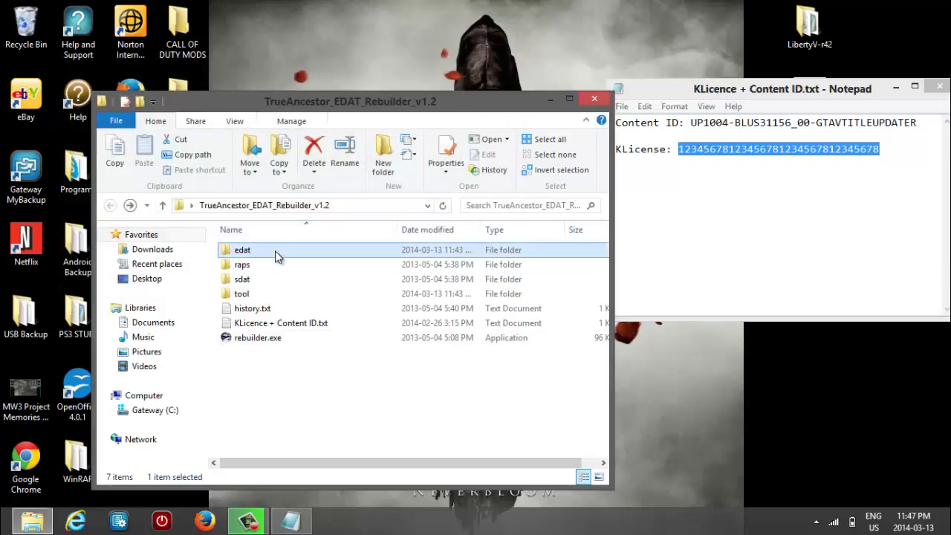
double_click(276, 255)
left_click(265, 266)
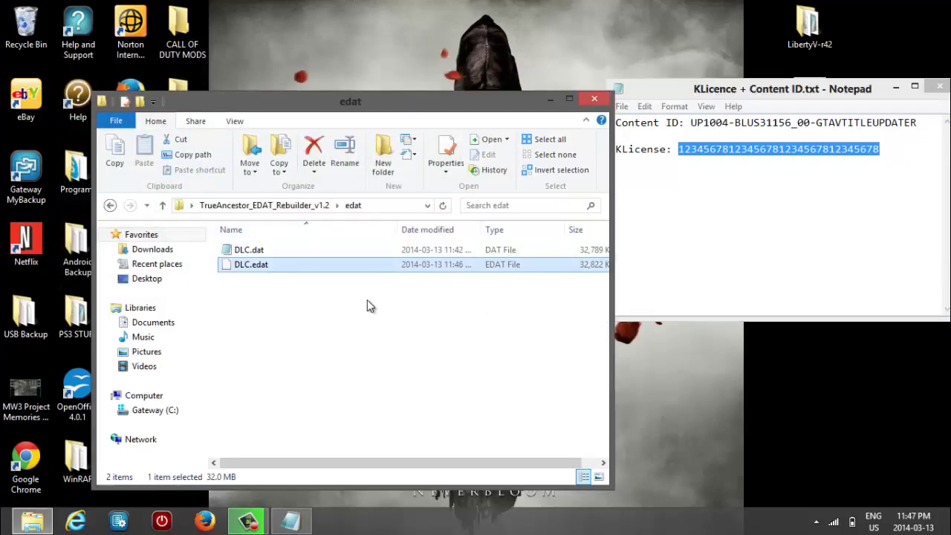
left_click_drag(367, 300, 323, 272)
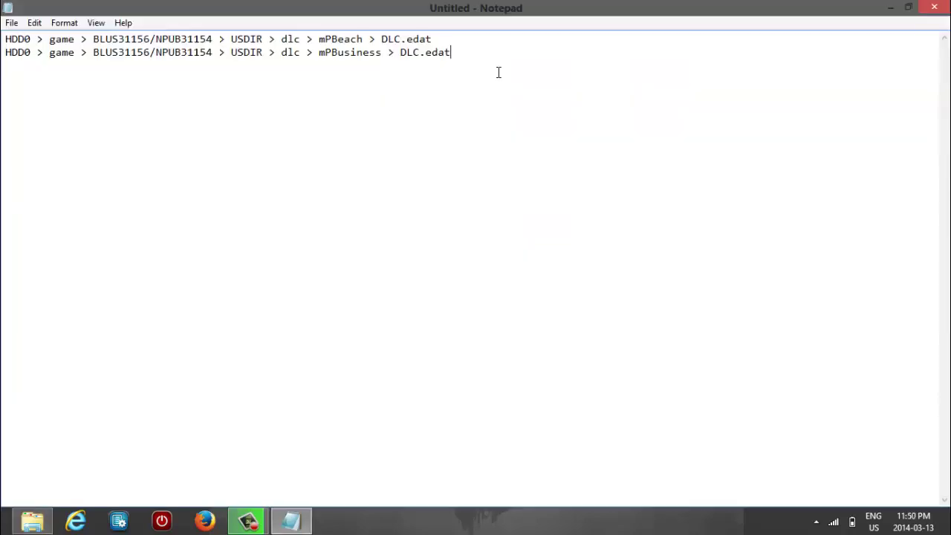